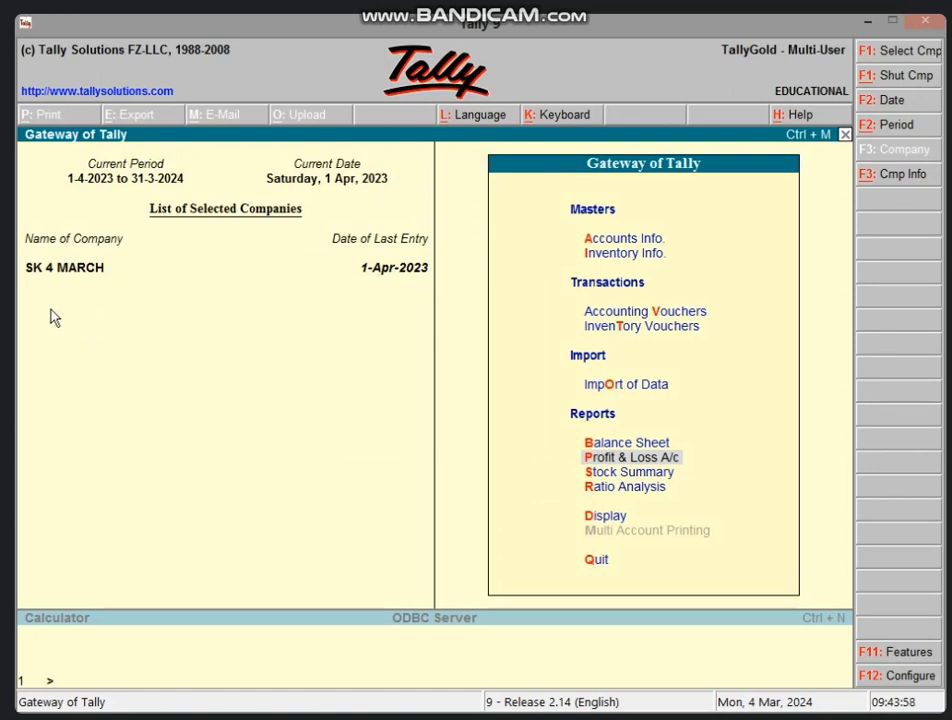
# - Start a journal voucher dated 1-Apr-2023 and debit DRAWING A/C with 10,000
pyautogui.press('v')
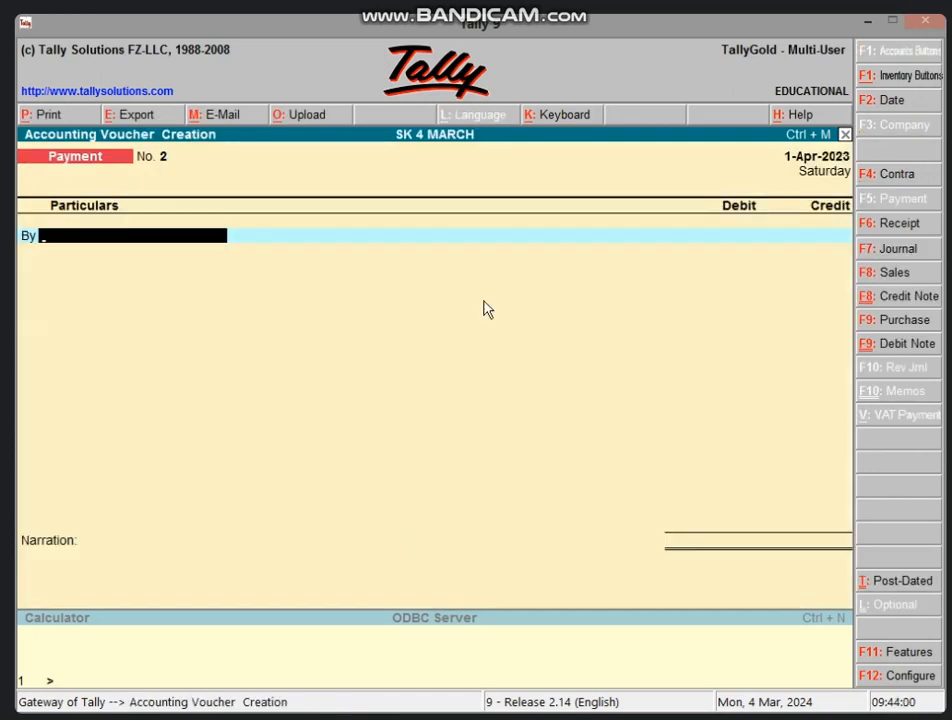
pyautogui.click(882, 250)
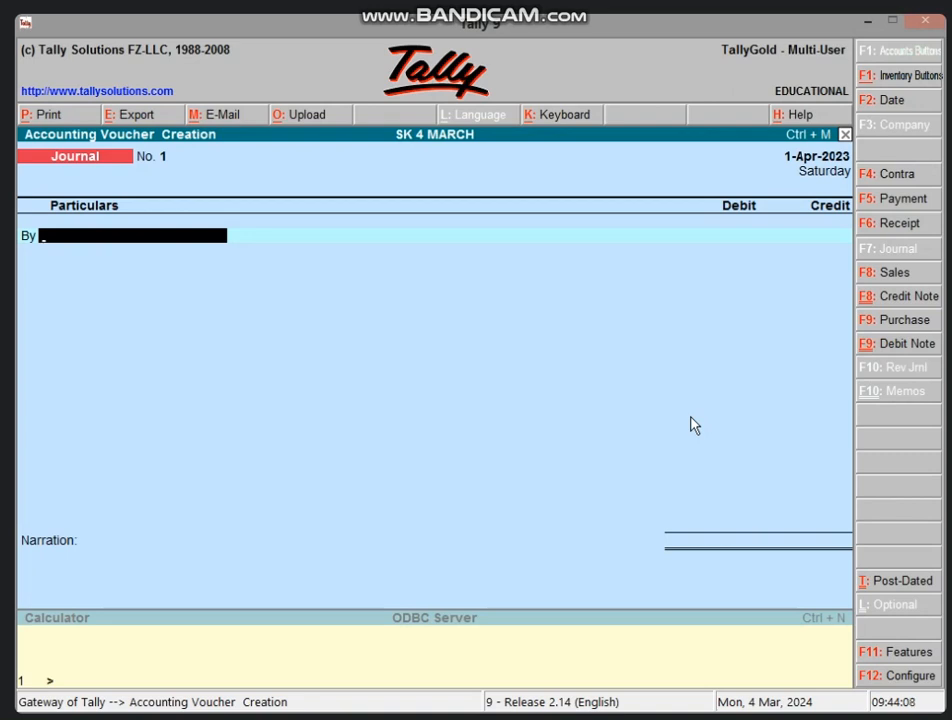
pyautogui.write('D')
pyautogui.press('Return')
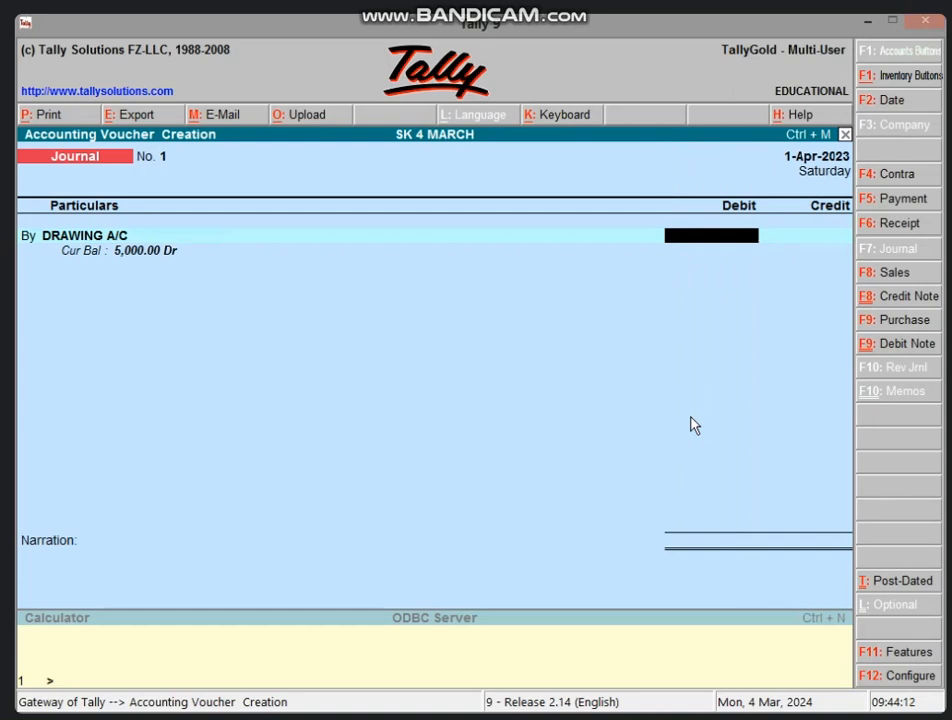
pyautogui.write('10000')
pyautogui.press('Return')
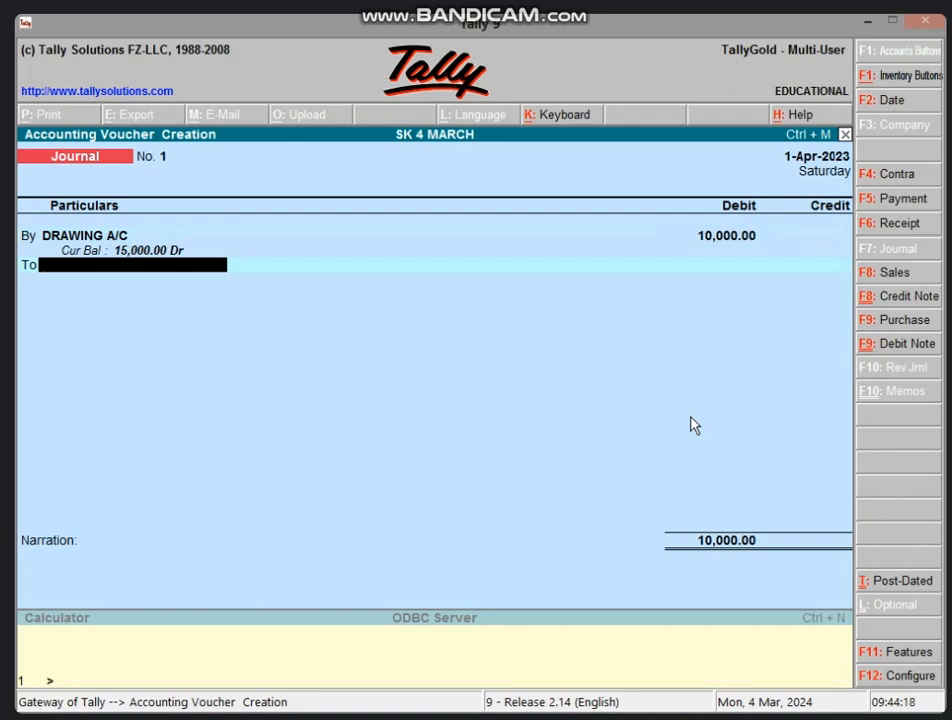
# - Credit PURCHASE A/C with 10,000, save the journal voucher without a narration, and return to the Gateway of Tally
pyautogui.write('P')
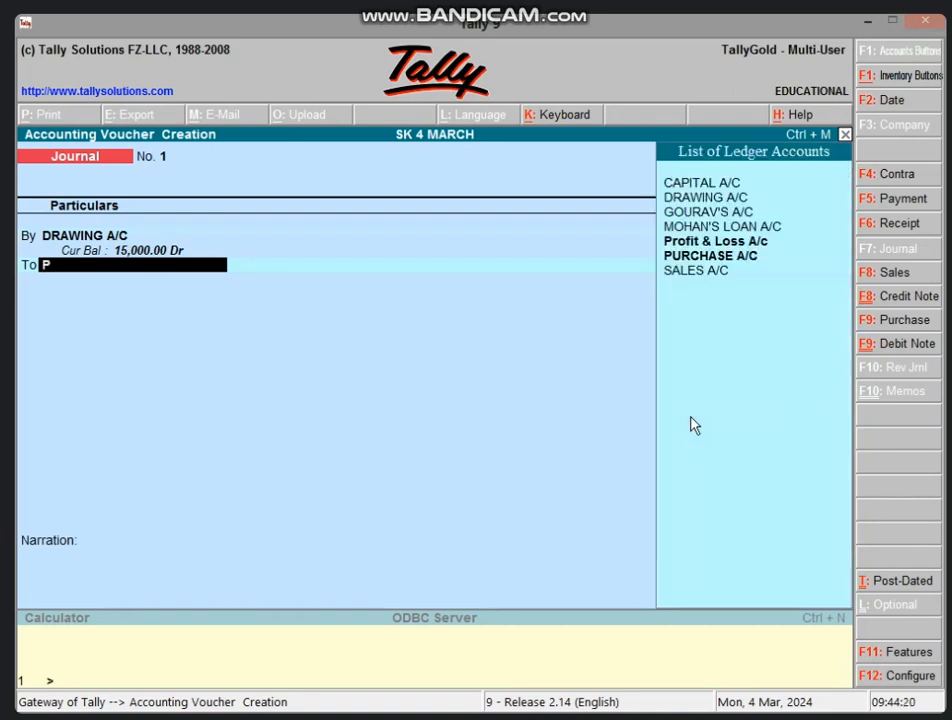
pyautogui.press('Down')
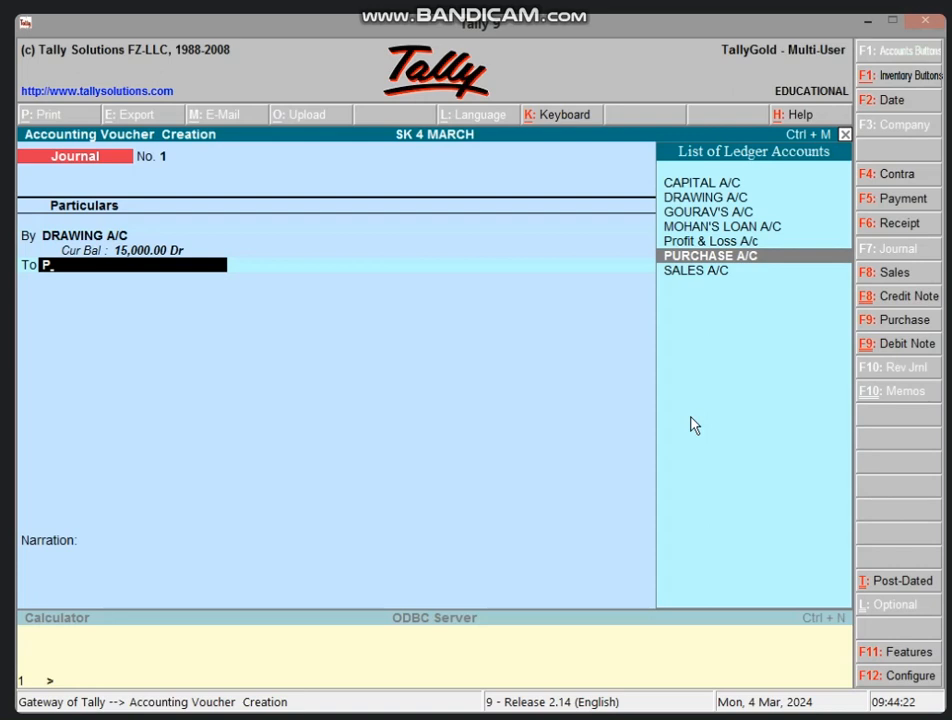
pyautogui.press('Return')
pyautogui.press('Return')
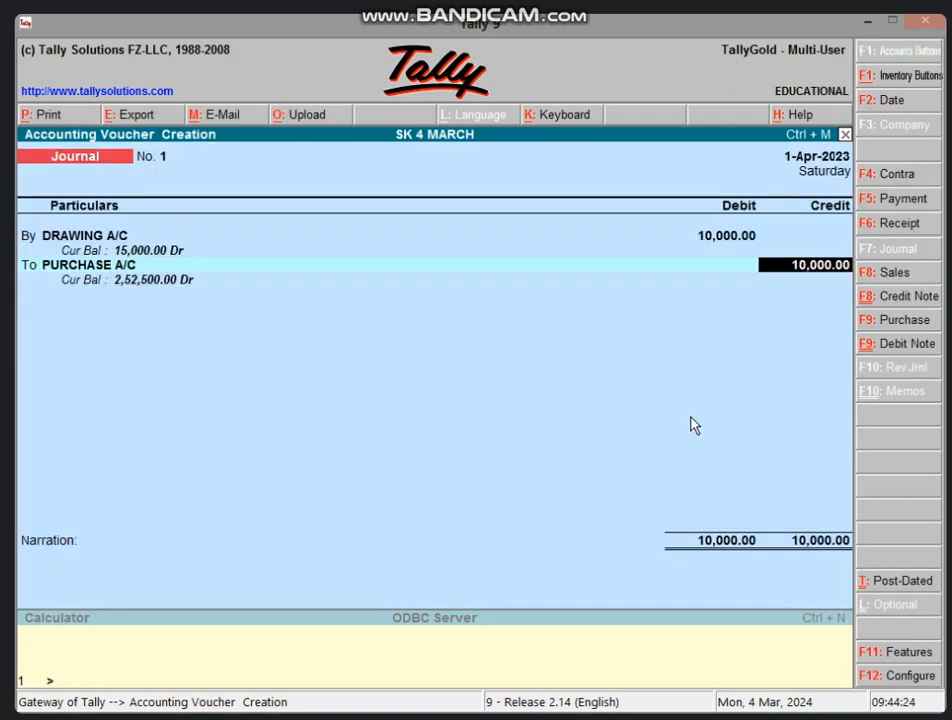
pyautogui.press('Return')
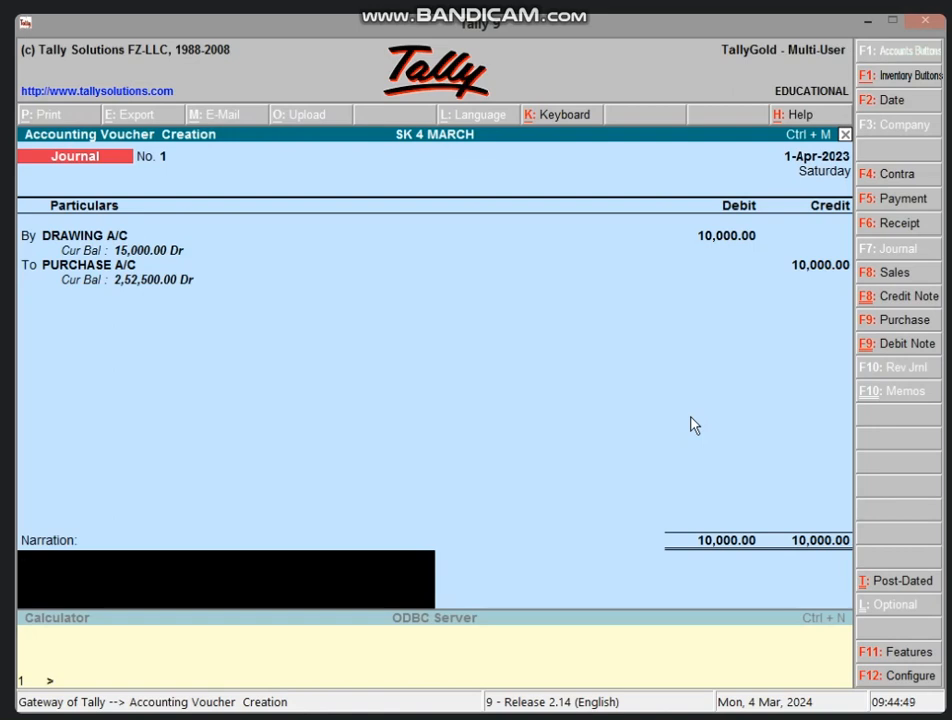
pyautogui.press('Return')
pyautogui.press('Return')
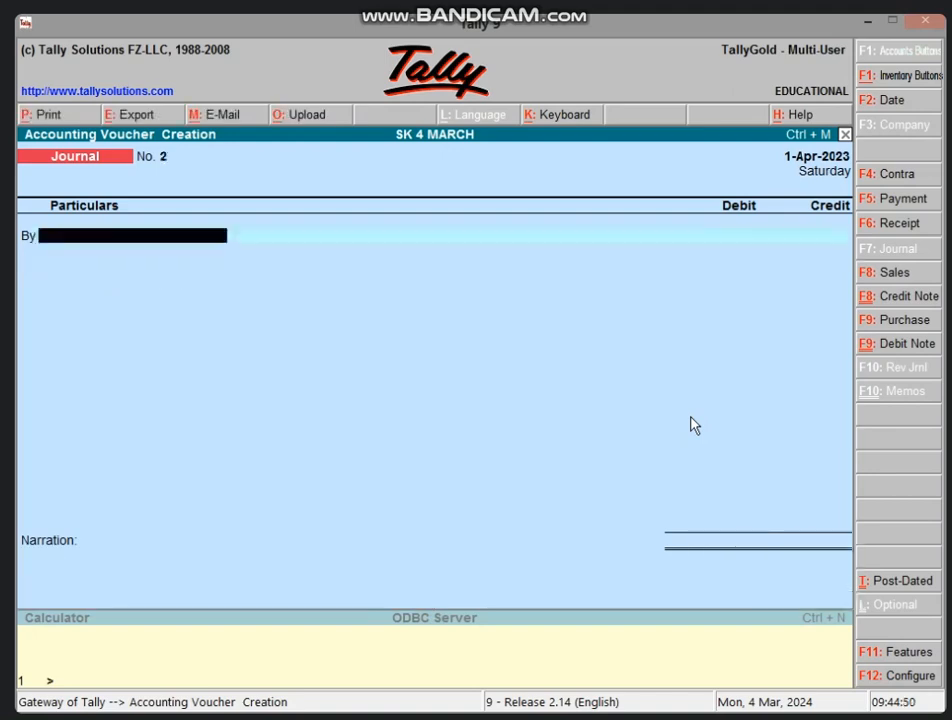
pyautogui.press('Escape')
pyautogui.press('Return')
pyautogui.press('Escape')
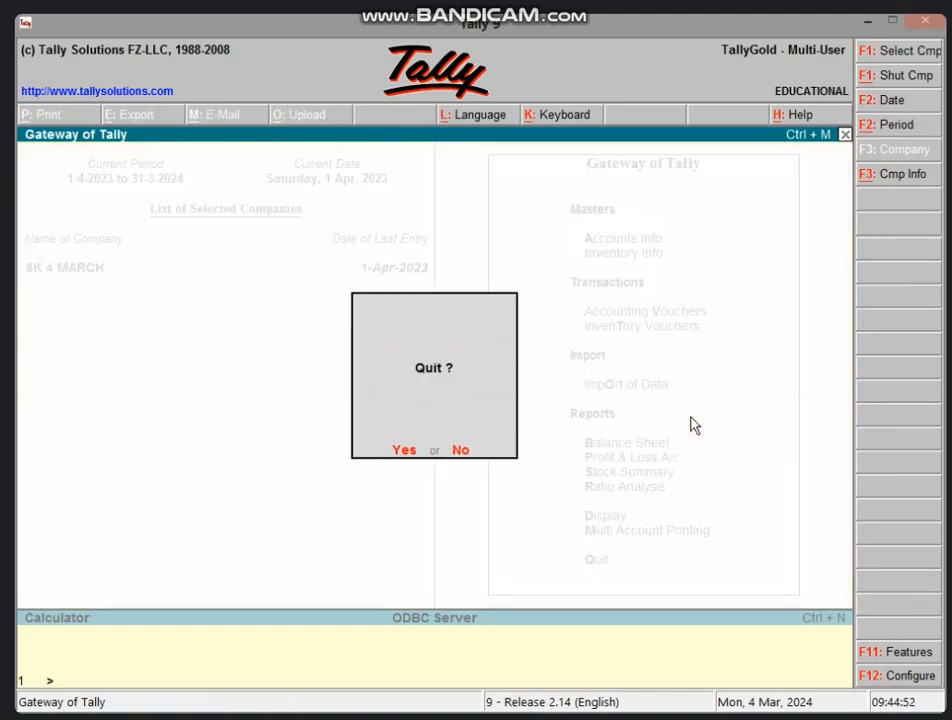
pyautogui.press('Escape')
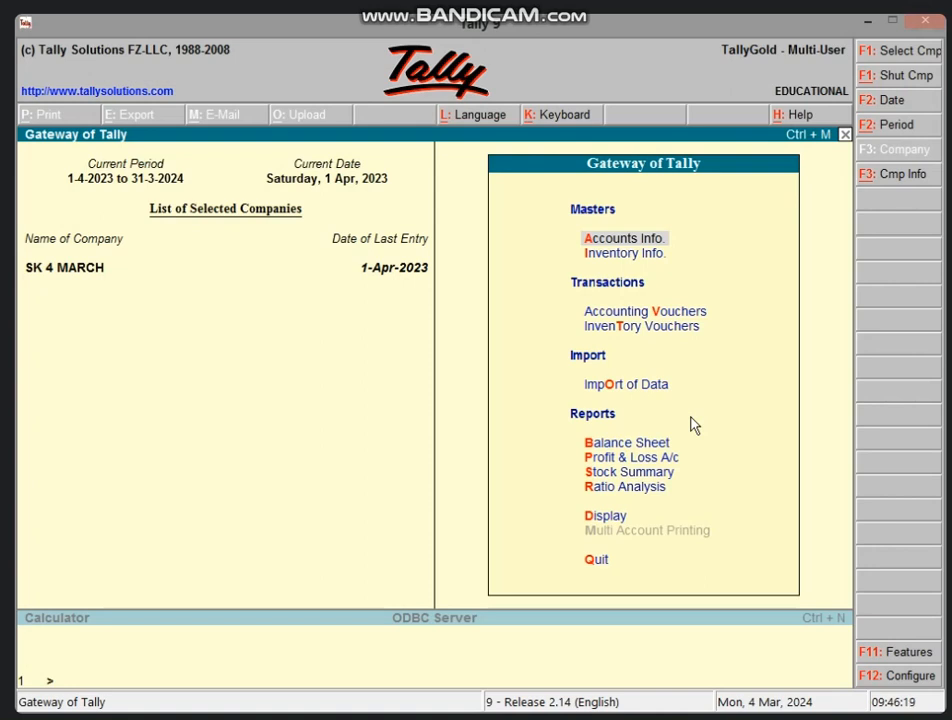
# - Start a new single ledger named LOSS BY FIRE A/C, without an alias
pyautogui.press('Return')
pyautogui.press('l')
pyautogui.press('Return')
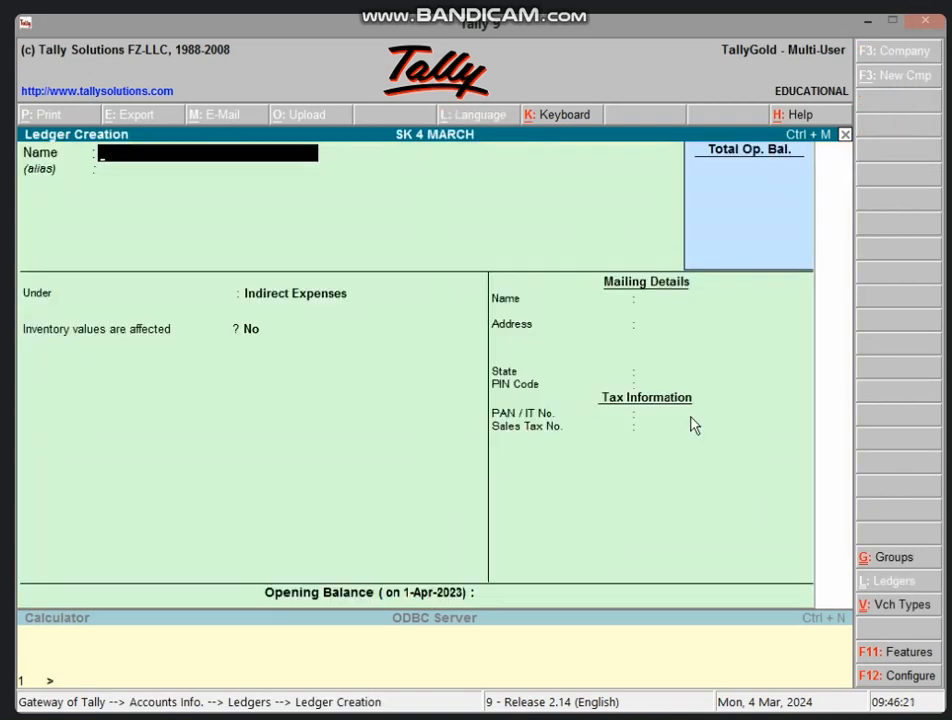
pyautogui.write('LOSS B')
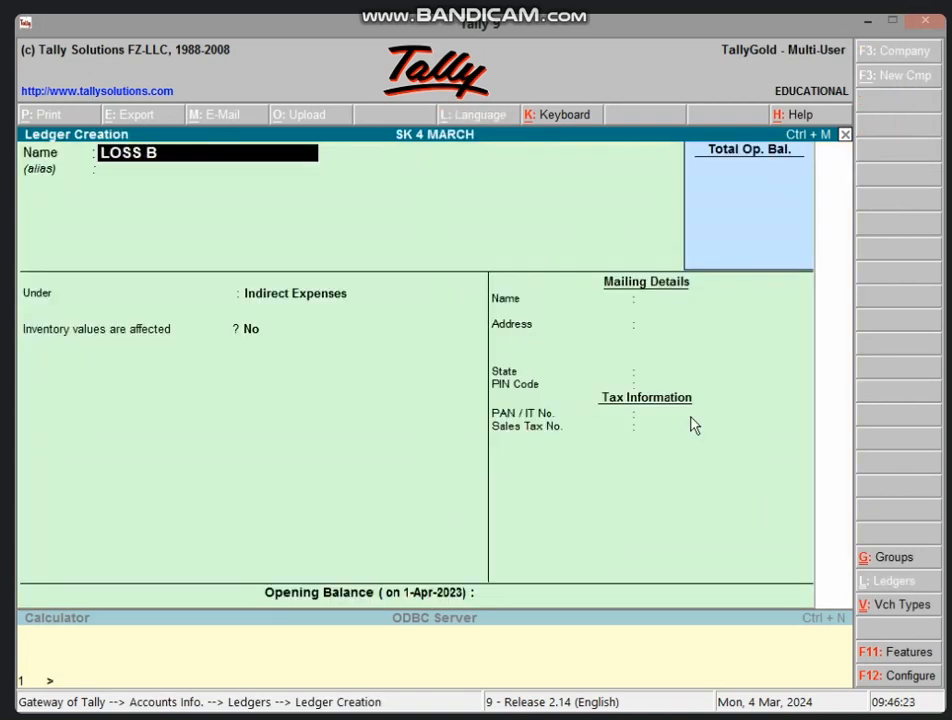
pyautogui.write('Y FIRE A/C')
pyautogui.press('Return')
pyautogui.press('Return')
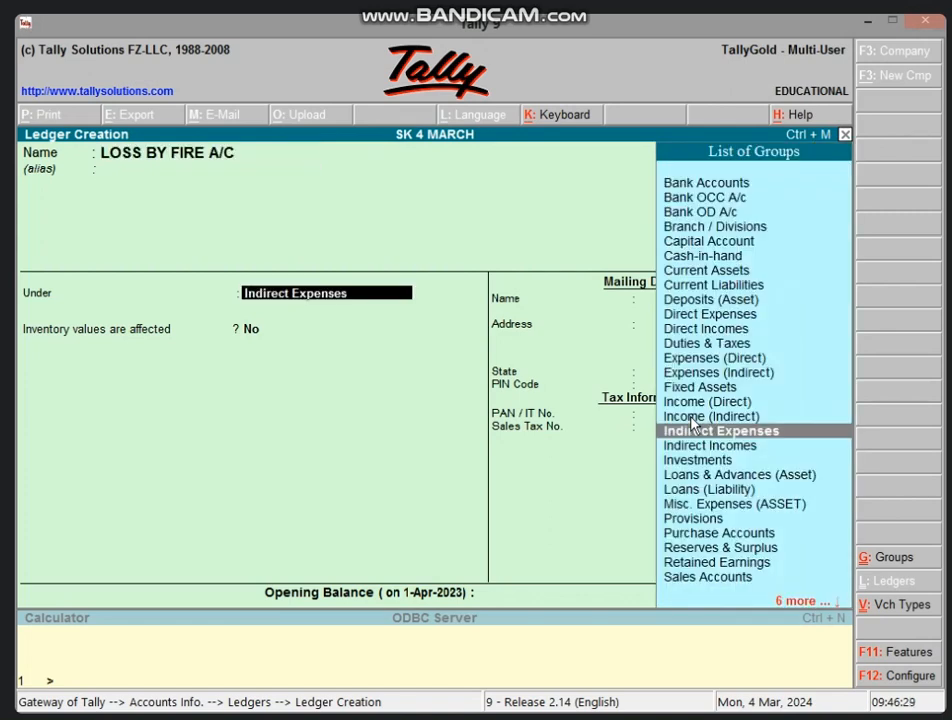
# - Place the new ledger under Indirect Expenses, save it without an opening balance, and return to the Gateway of Tally
pyautogui.press('Return')
pyautogui.press('Return')
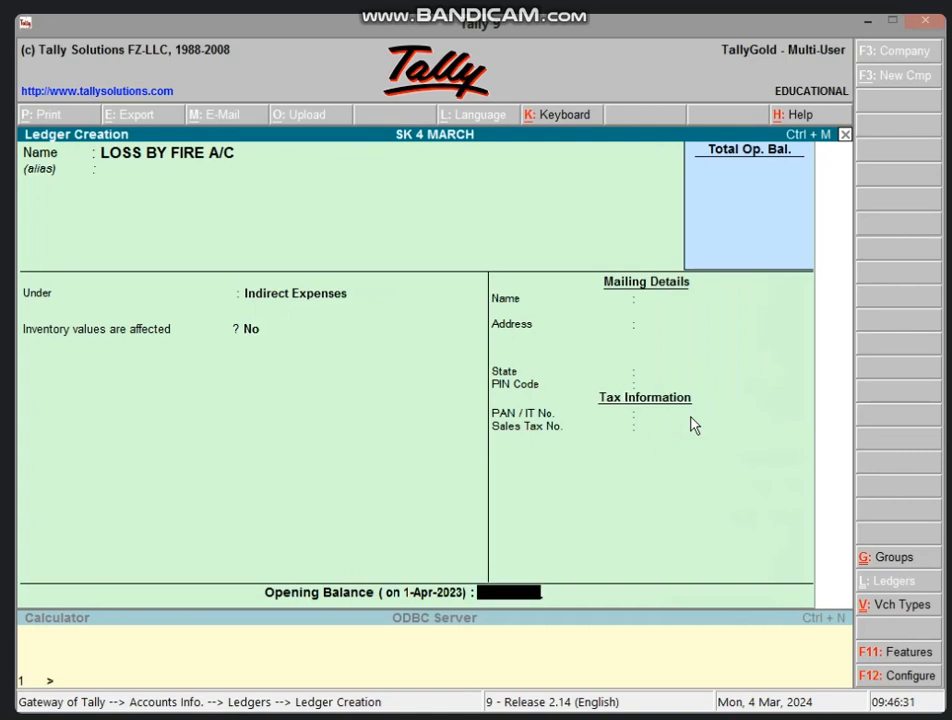
pyautogui.press('Return')
pyautogui.press('Return')
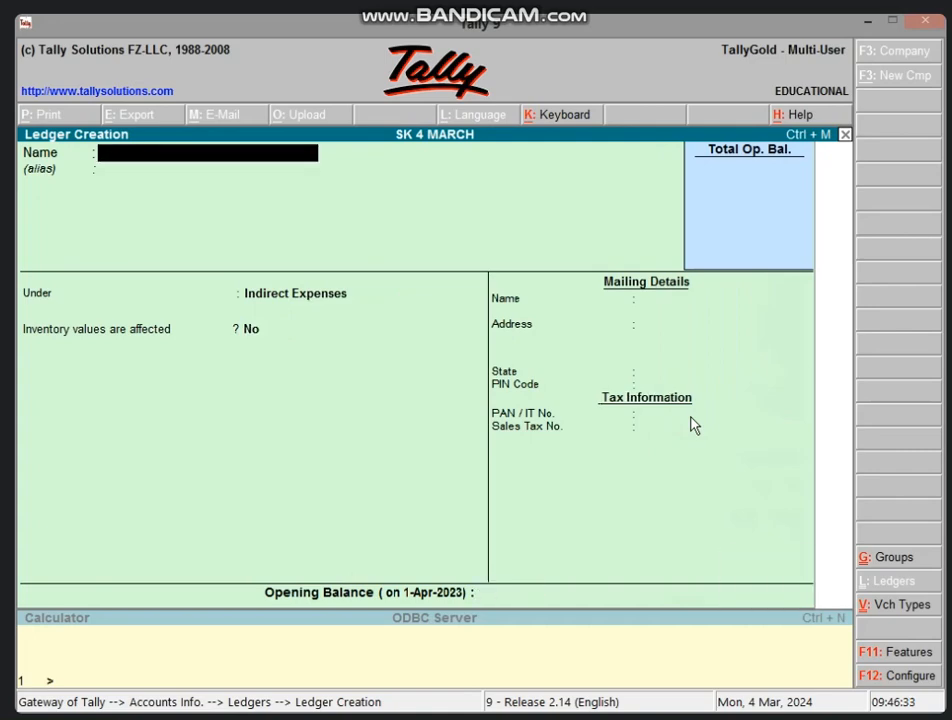
pyautogui.press('Escape')
pyautogui.press('Escape')
pyautogui.press('Escape')
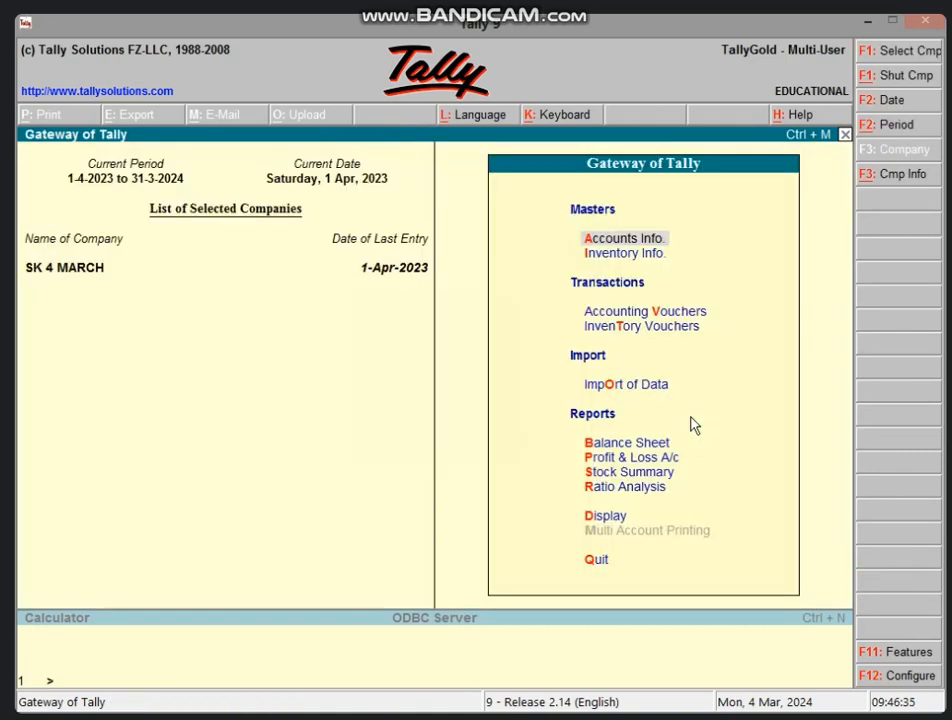
# - Start a second journal voucher and debit LOSS BY FIRE A/C with 10,000
pyautogui.press('v')
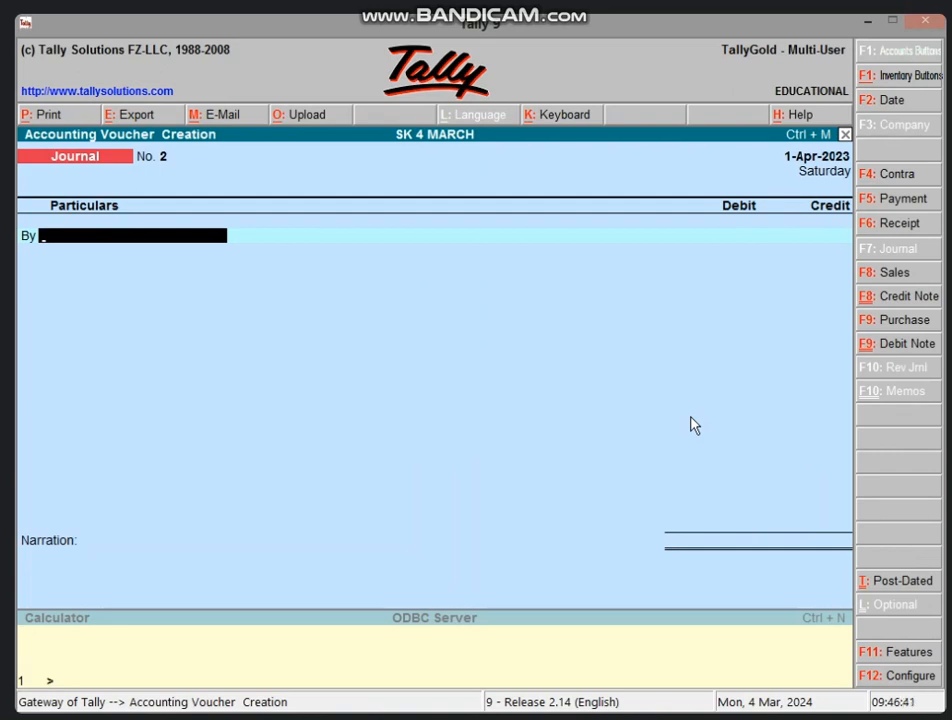
pyautogui.write('L')
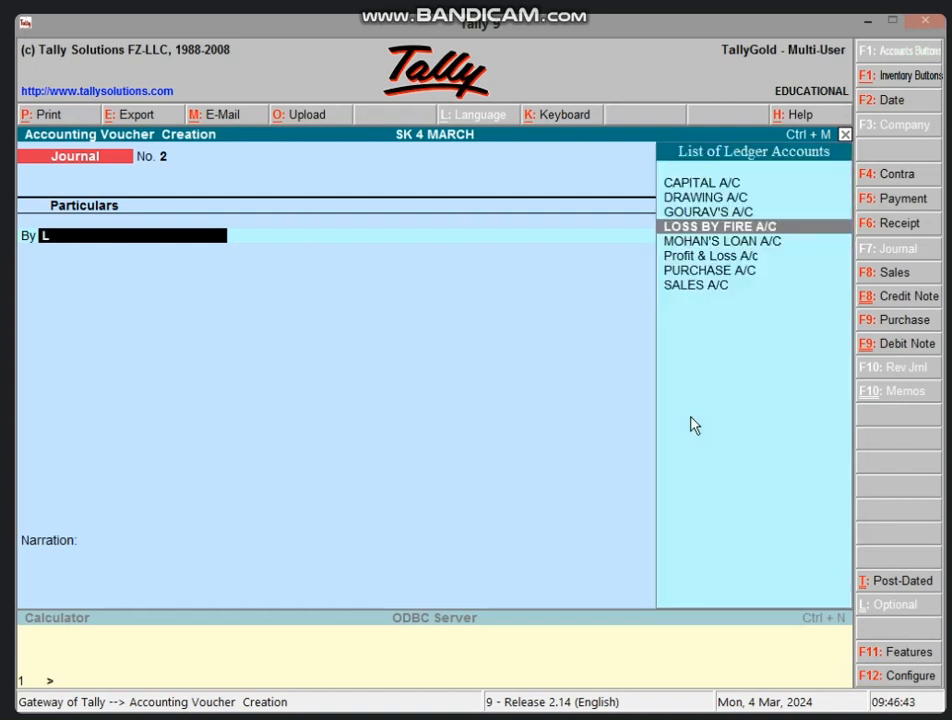
pyautogui.press('Return')
pyautogui.write('10000')
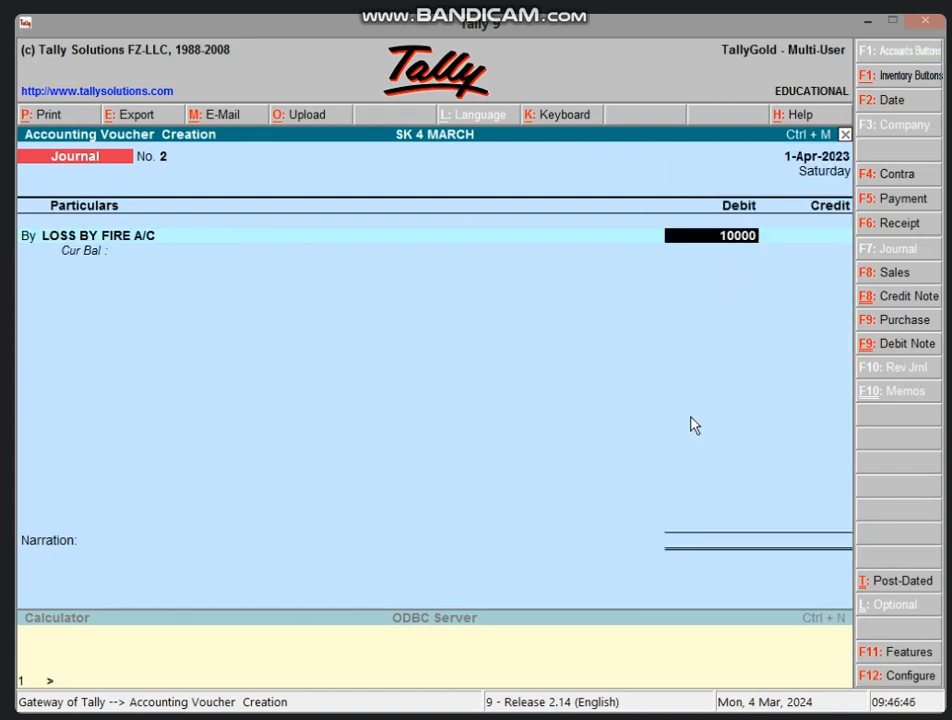
pyautogui.press('Return')
pyautogui.press('Return')
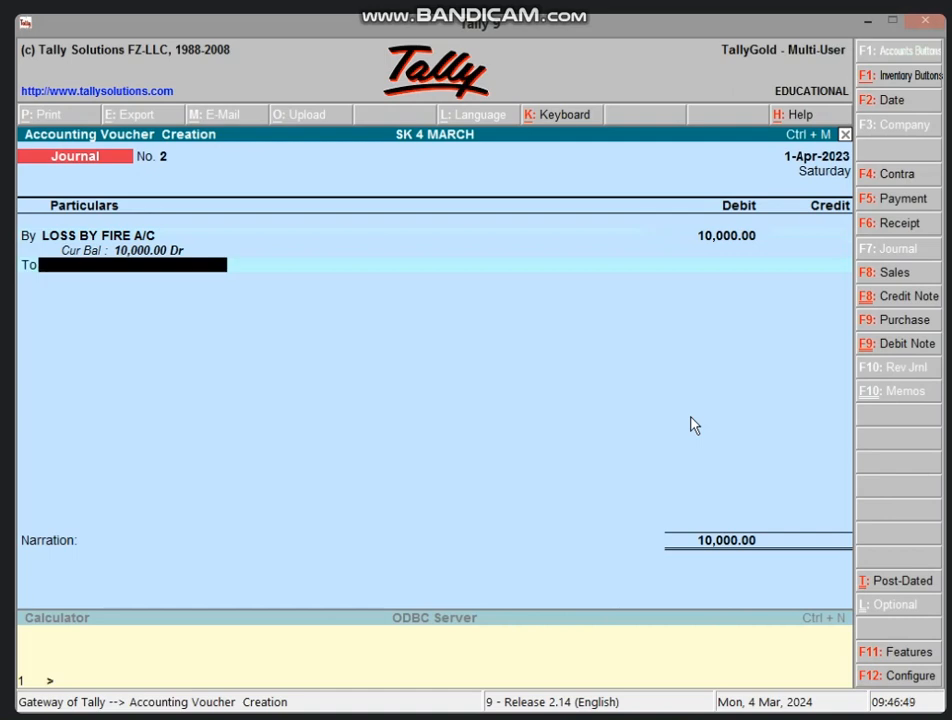
# - Credit PURCHASE A/C with 10,000 against the fire loss and save the journal voucher without a narration
pyautogui.write('P')
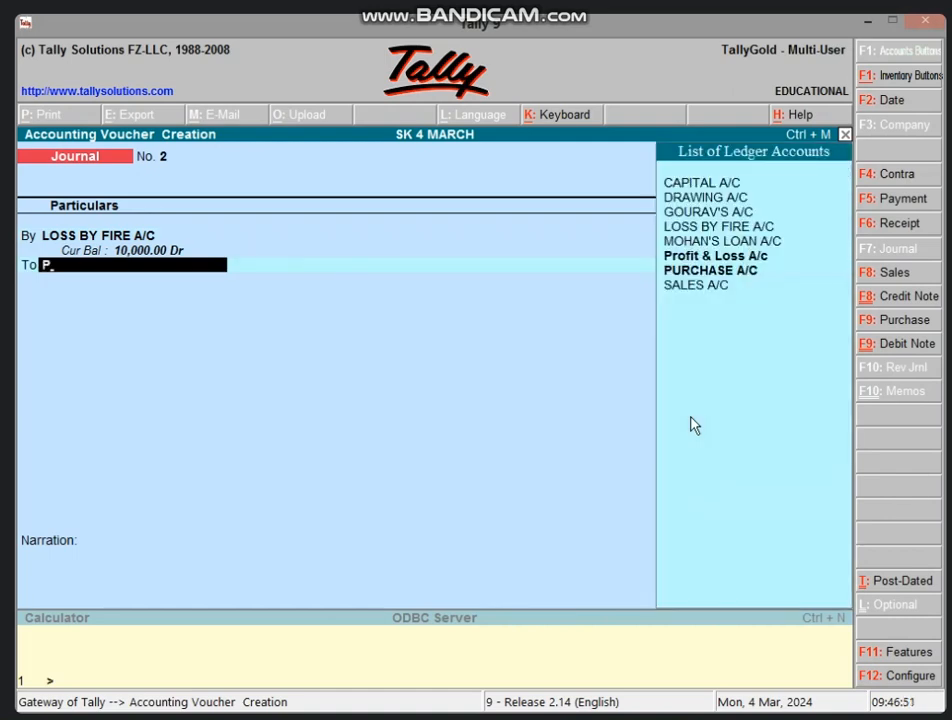
pyautogui.press('Down')
pyautogui.press('Return')
pyautogui.press('Return')
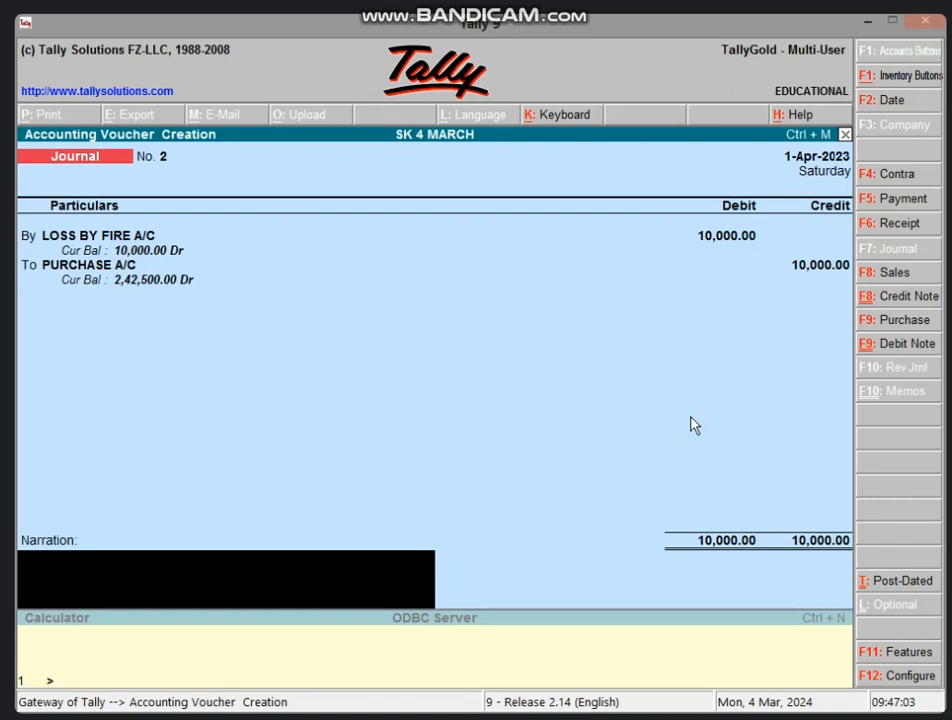
pyautogui.press('Return')
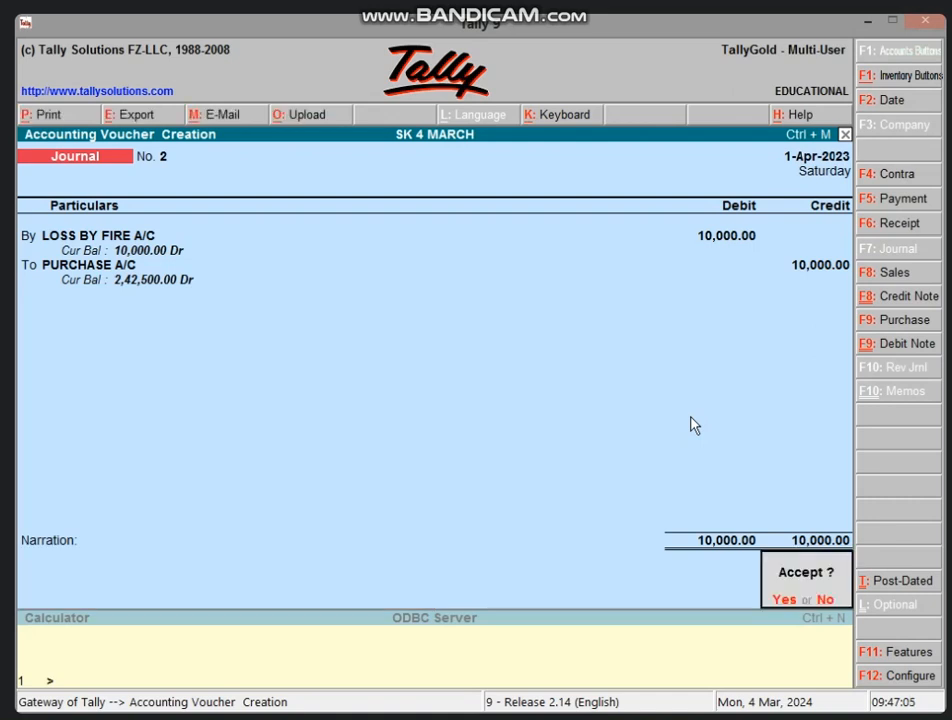
pyautogui.press('Return')
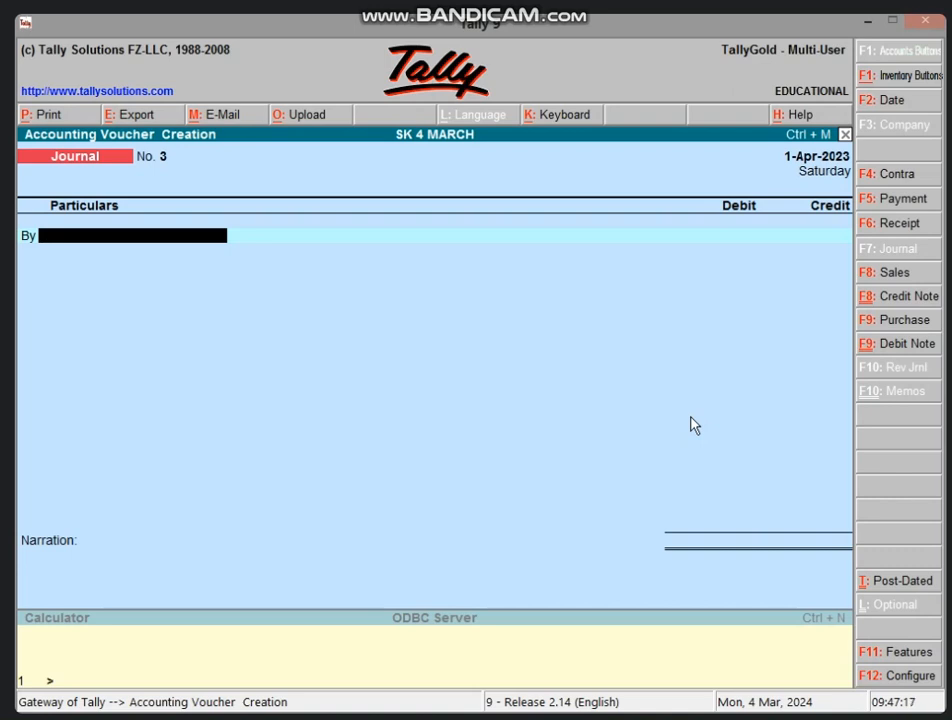
# - Switch to a payment voucher and debit LOSS BY FIRE A/C with 10,000
pyautogui.click(862, 201)
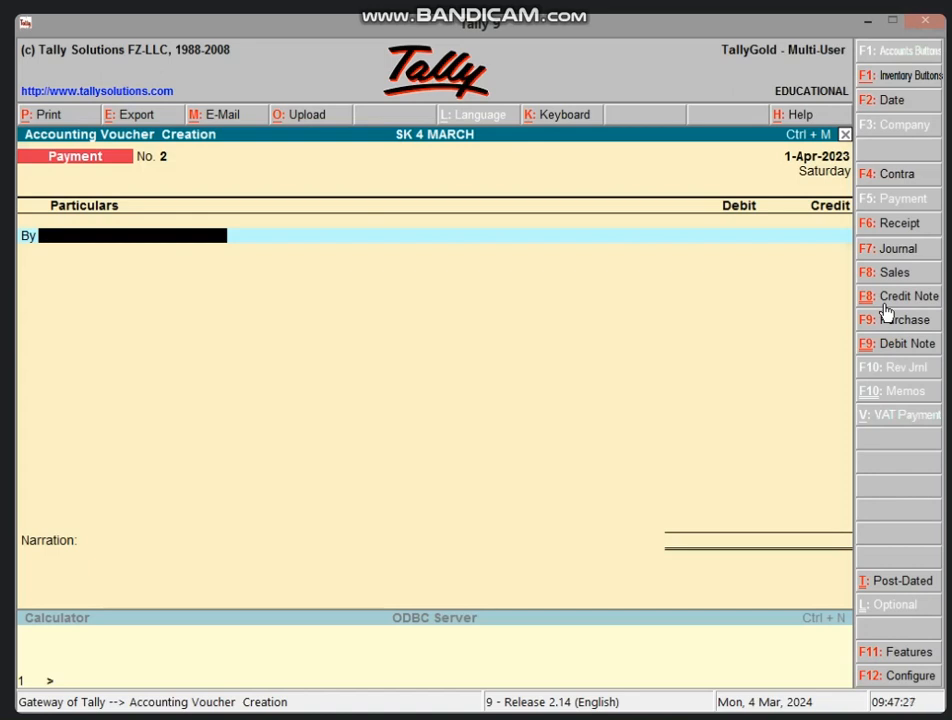
pyautogui.write('L')
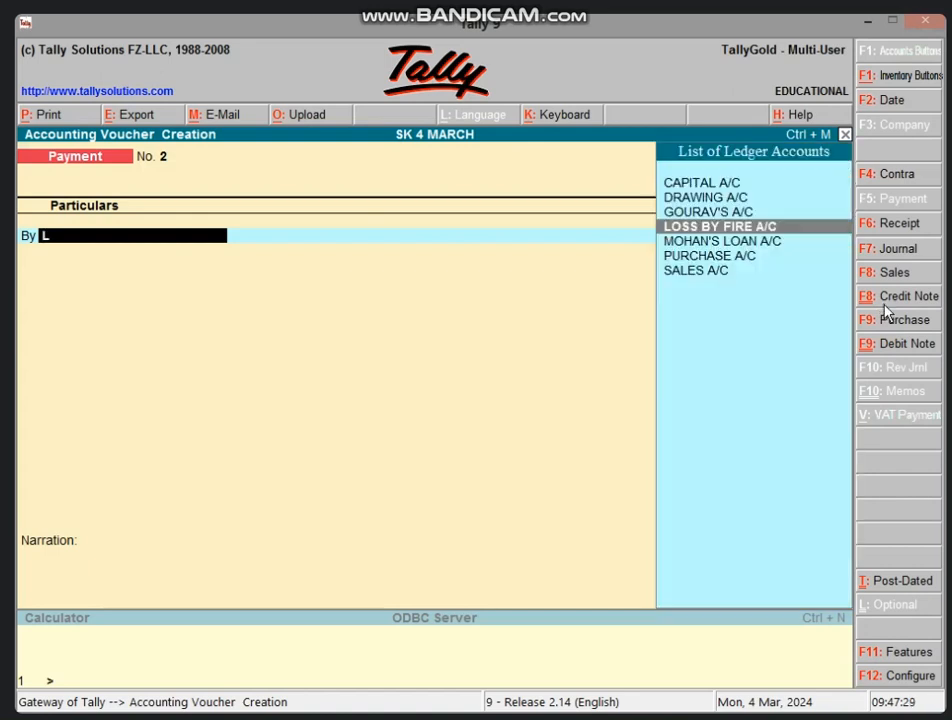
pyautogui.press('Return')
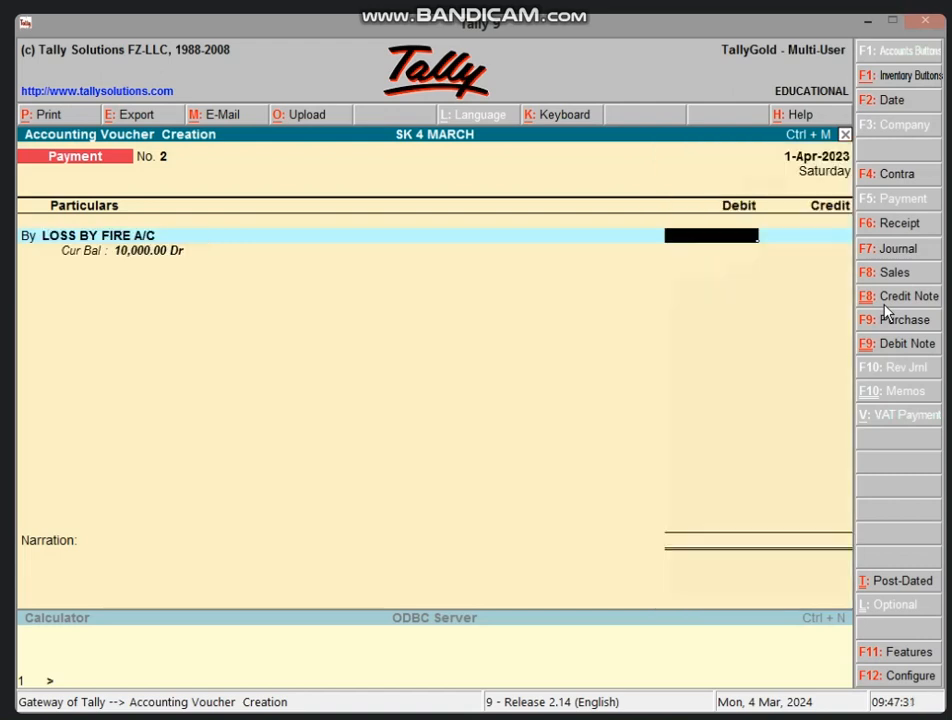
pyautogui.write('10,00')
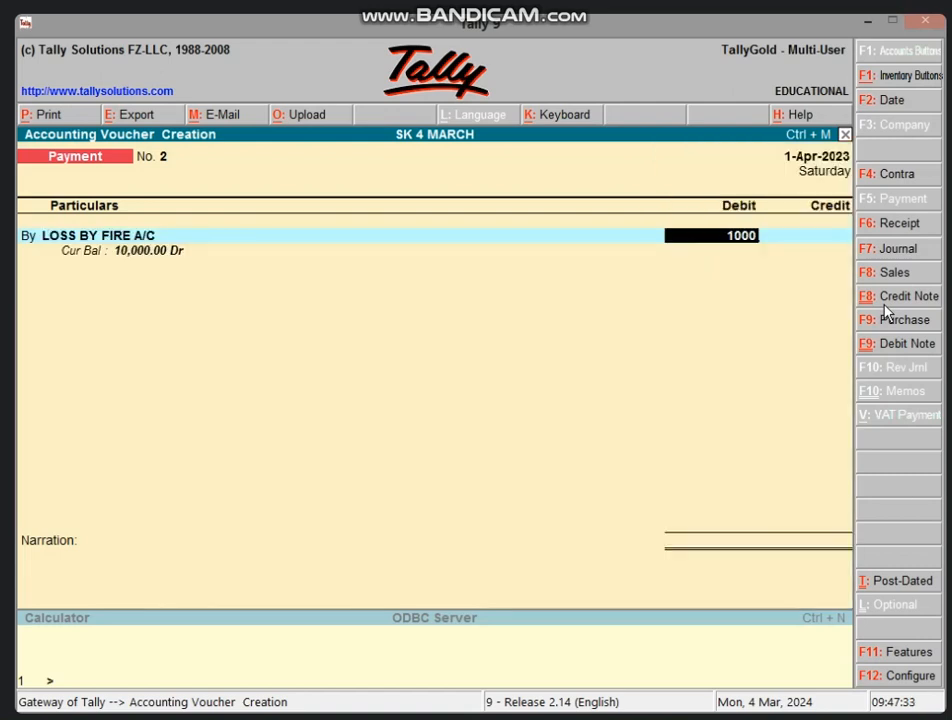
pyautogui.write('0')
pyautogui.press('Return')
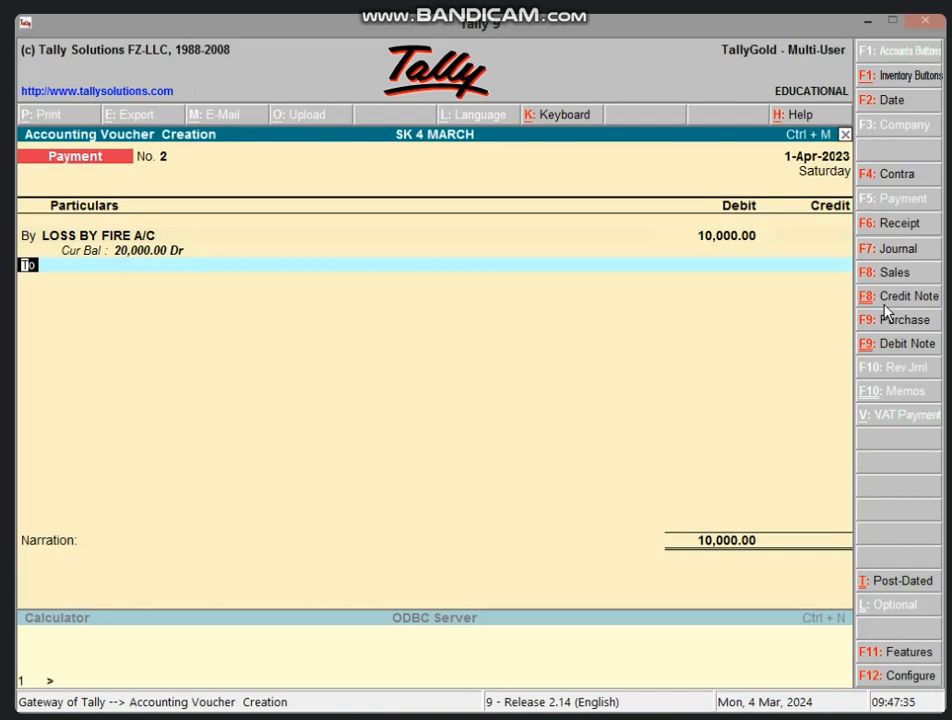
# - Credit Cash with 10,000 and save the payment voucher without a narration
pyautogui.write('CAS')
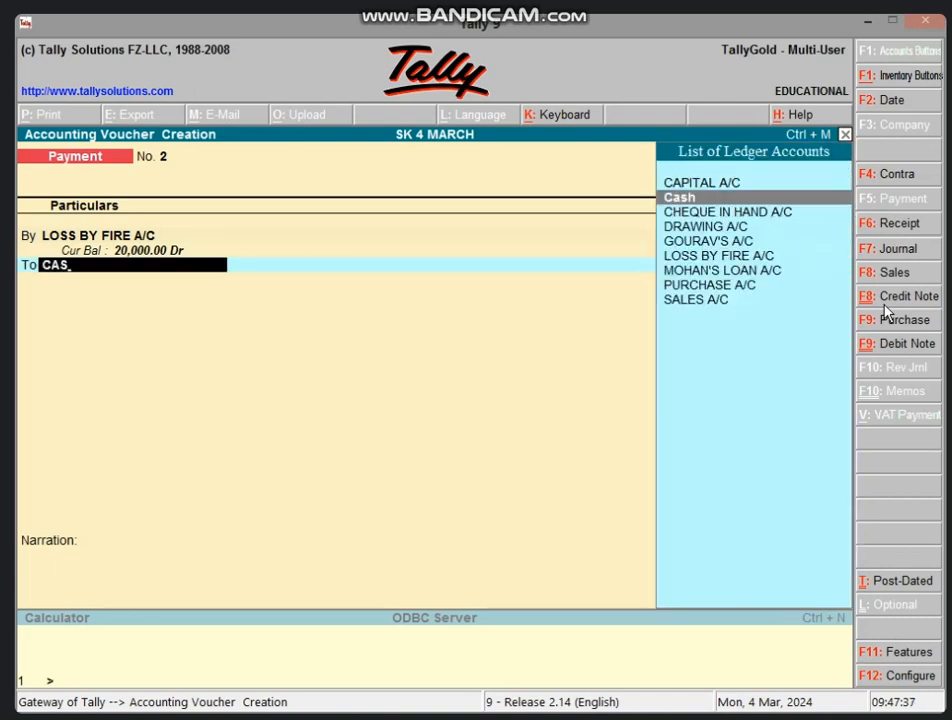
pyautogui.press('Return')
pyautogui.press('Return')
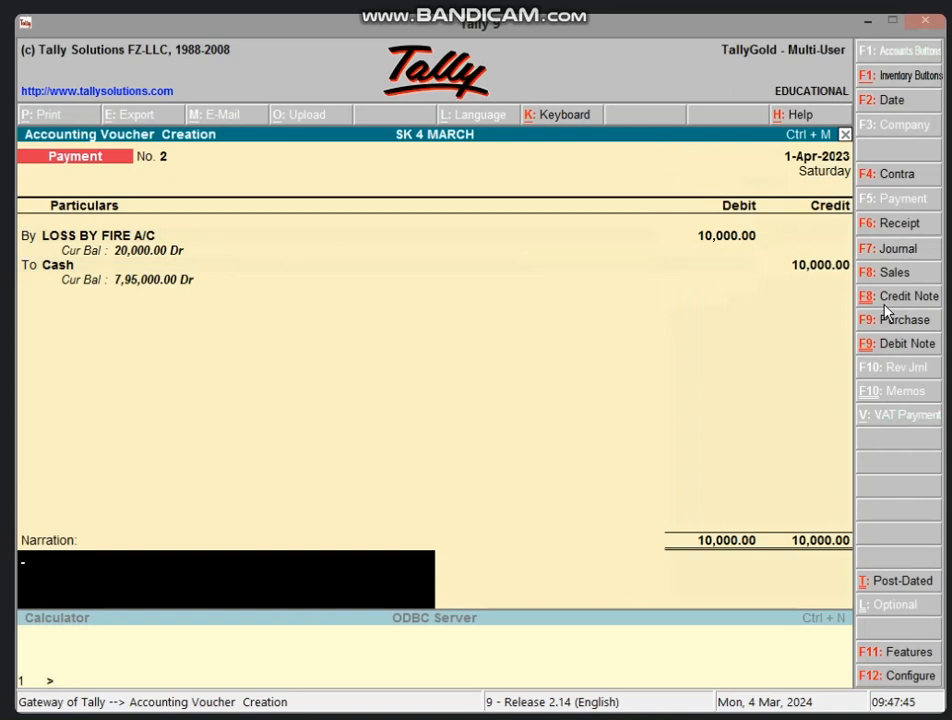
pyautogui.press('Return')
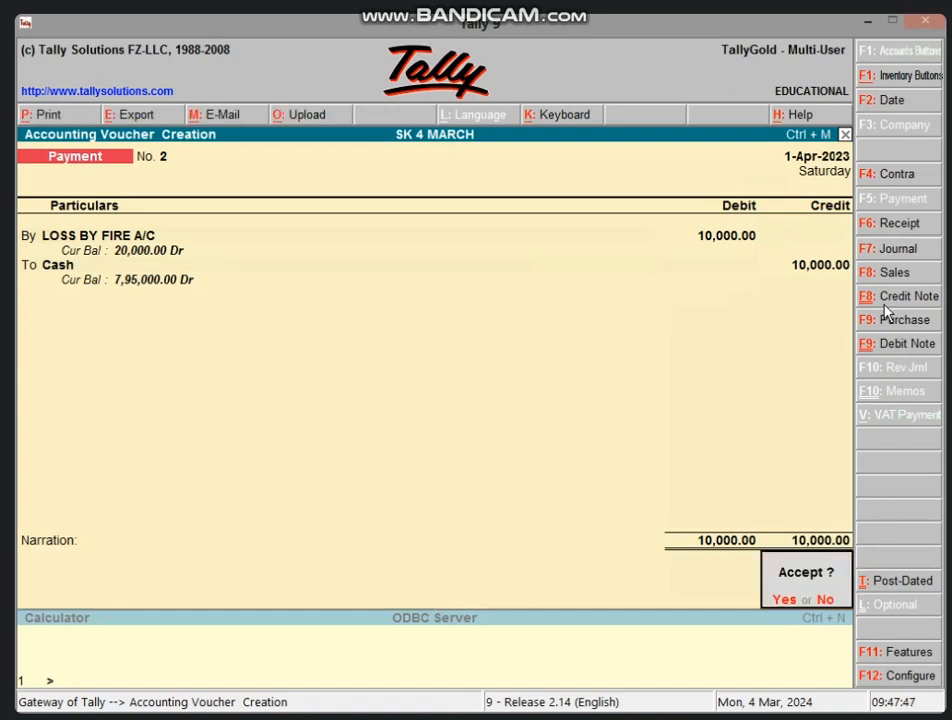
pyautogui.press('Return')
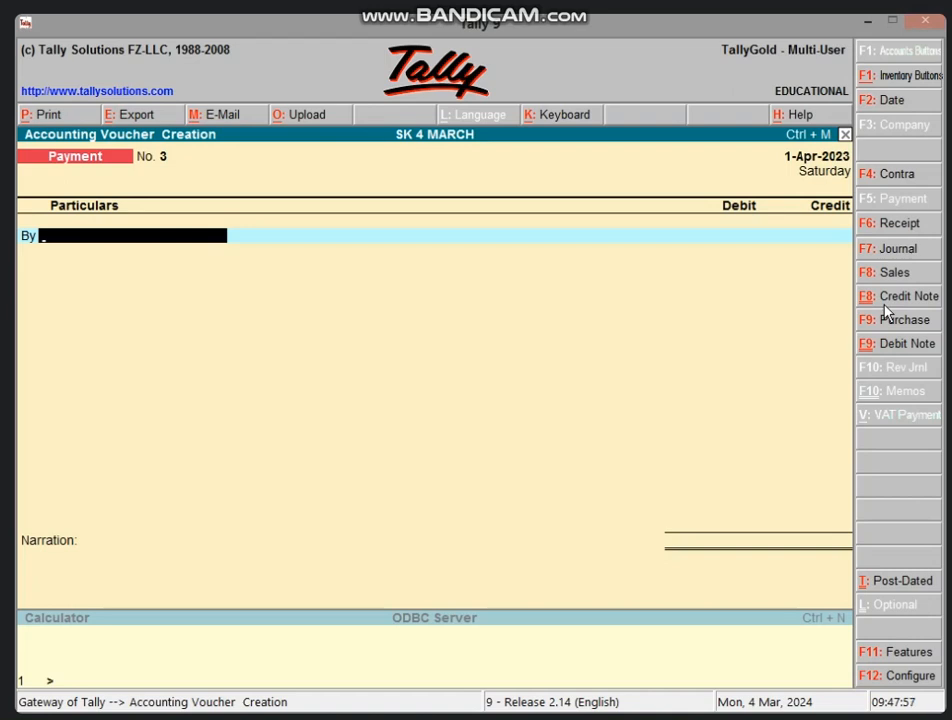
# - Create a LOSS BY THEFT A/C ledger under Indirect Expenses from the payment voucher's debit line, without an alias
pyautogui.hotkey('alt', 'c')
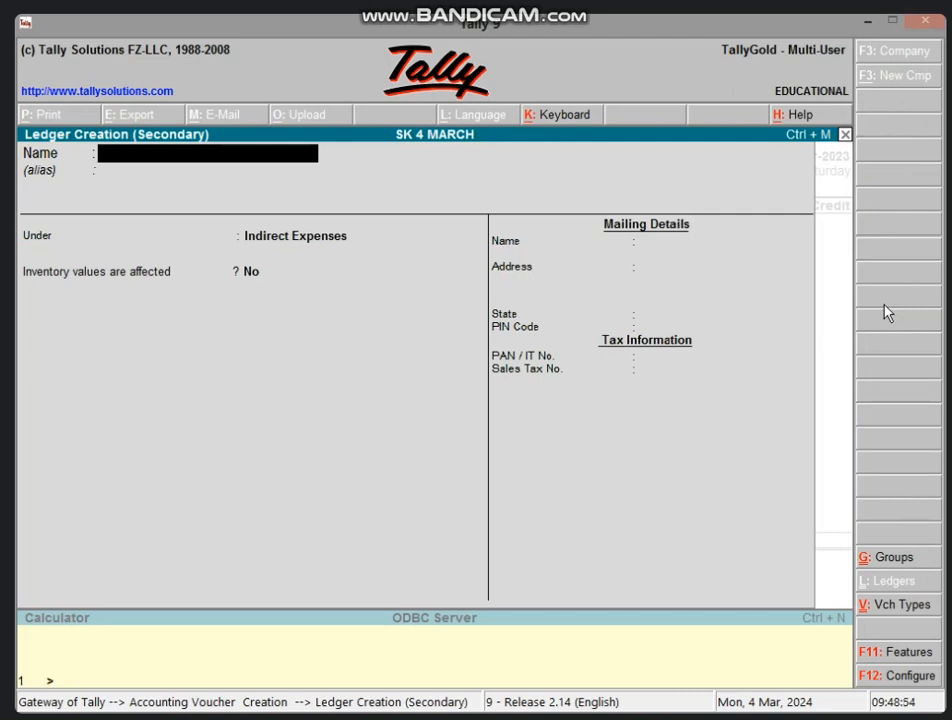
pyautogui.write('LOO')
pyautogui.press('BackSpace')
pyautogui.write('SS BY TH')
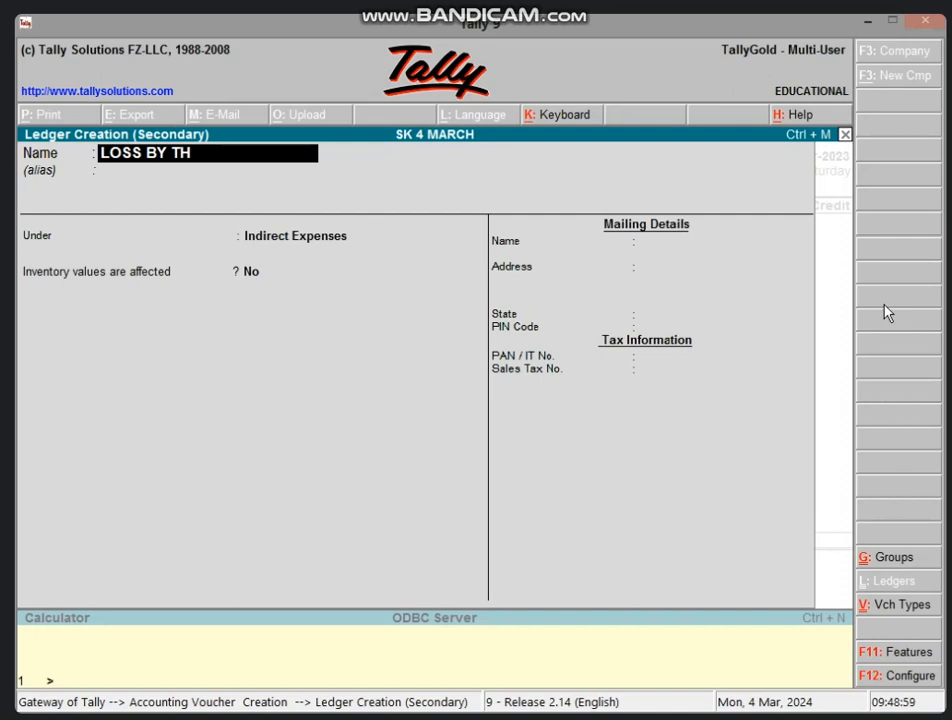
pyautogui.write('EFT A/C')
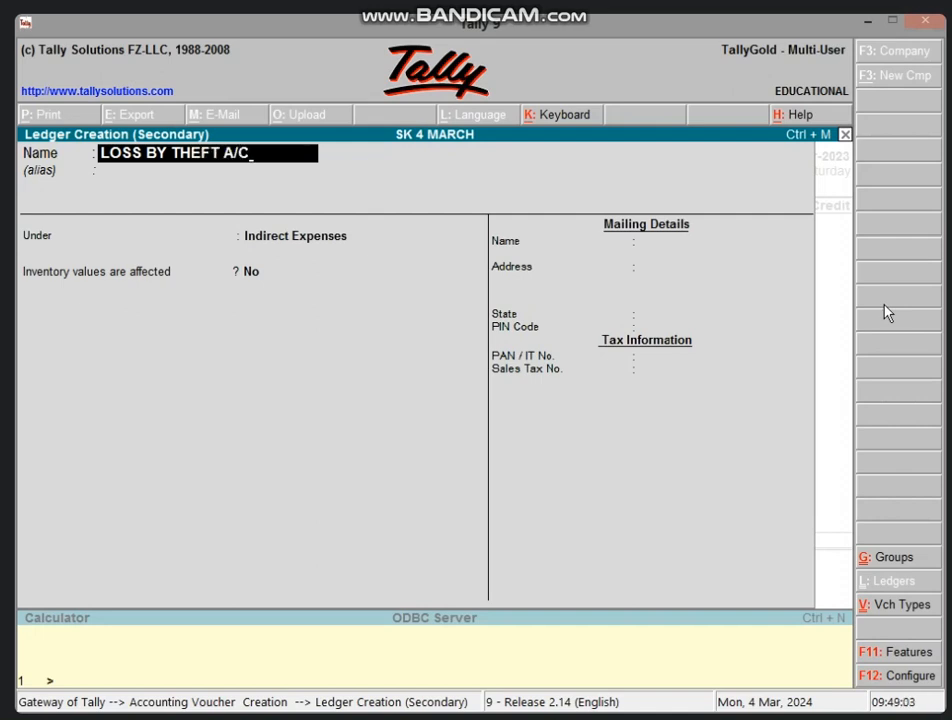
pyautogui.press('Return')
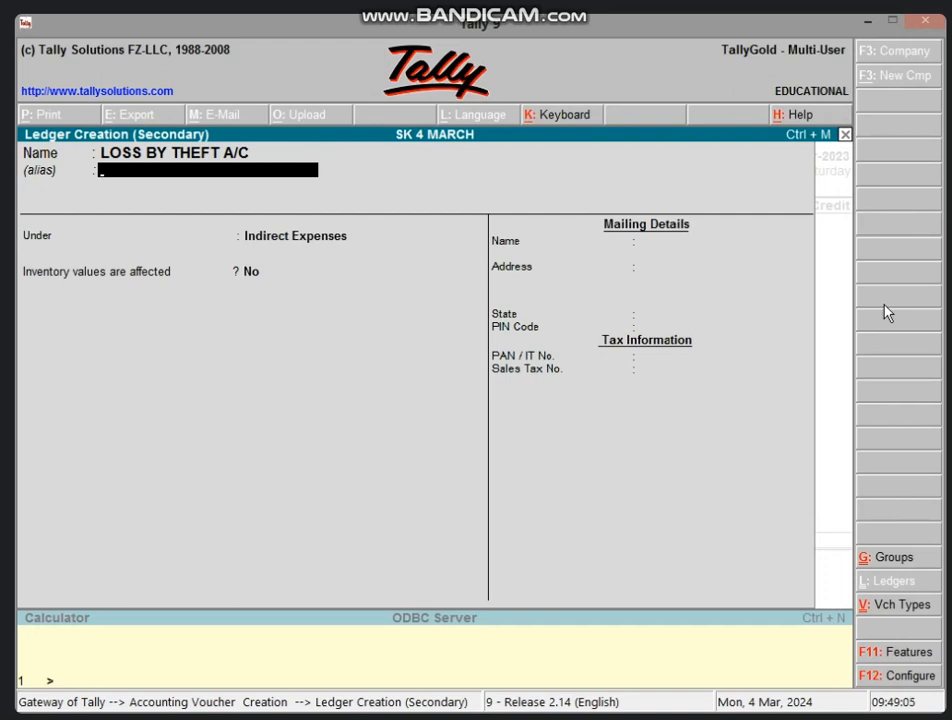
pyautogui.press('Return')
pyautogui.press('Return')
pyautogui.press('Return')
pyautogui.press('Return')
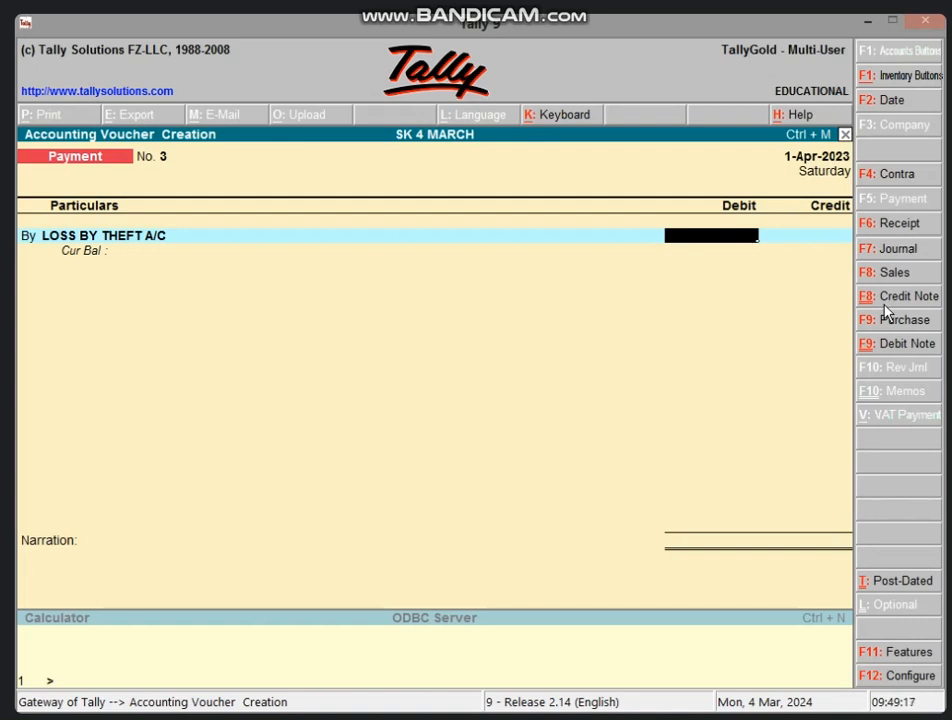
# - Debit LOSS BY THEFT A/C and credit Cash with 10,000, saving the payment voucher without a narration
pyautogui.write('10000')
pyautogui.press('Return')
pyautogui.press('Return')
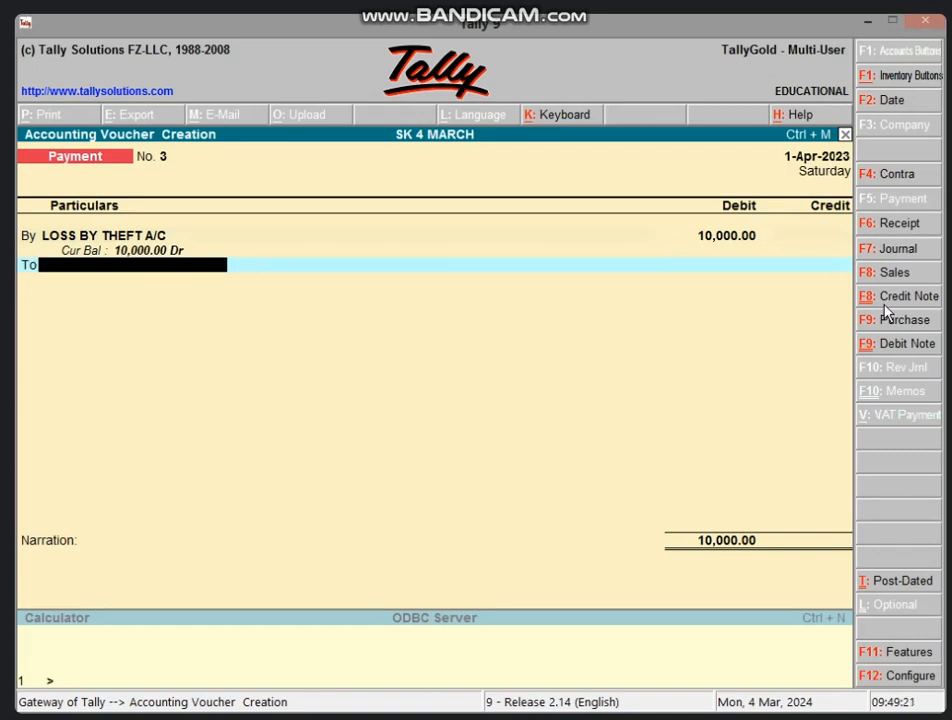
pyautogui.write('CAS')
pyautogui.press('Return')
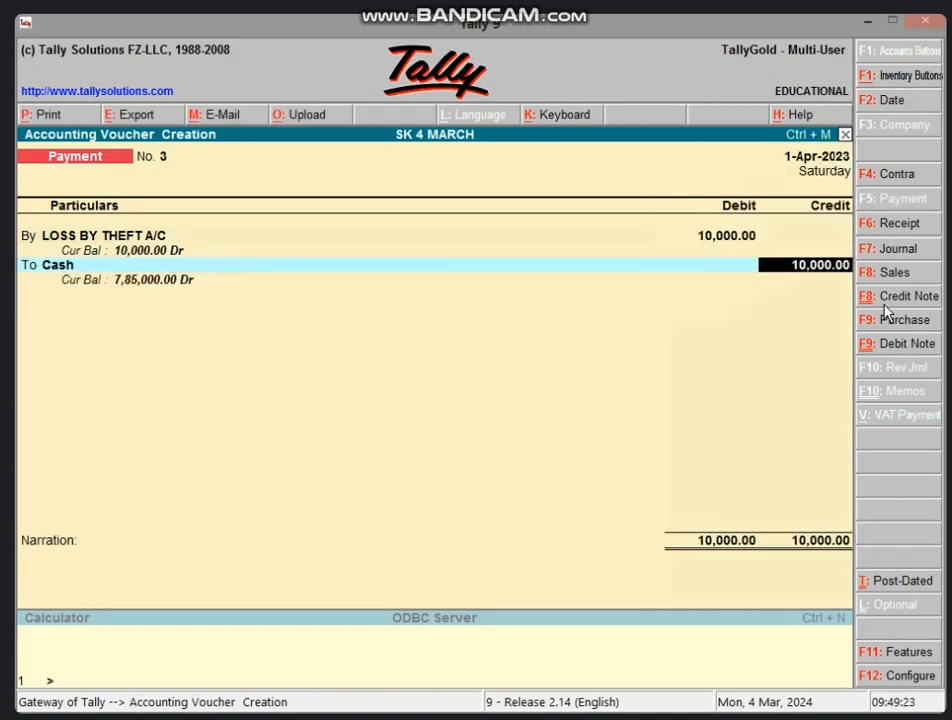
pyautogui.press('Return')
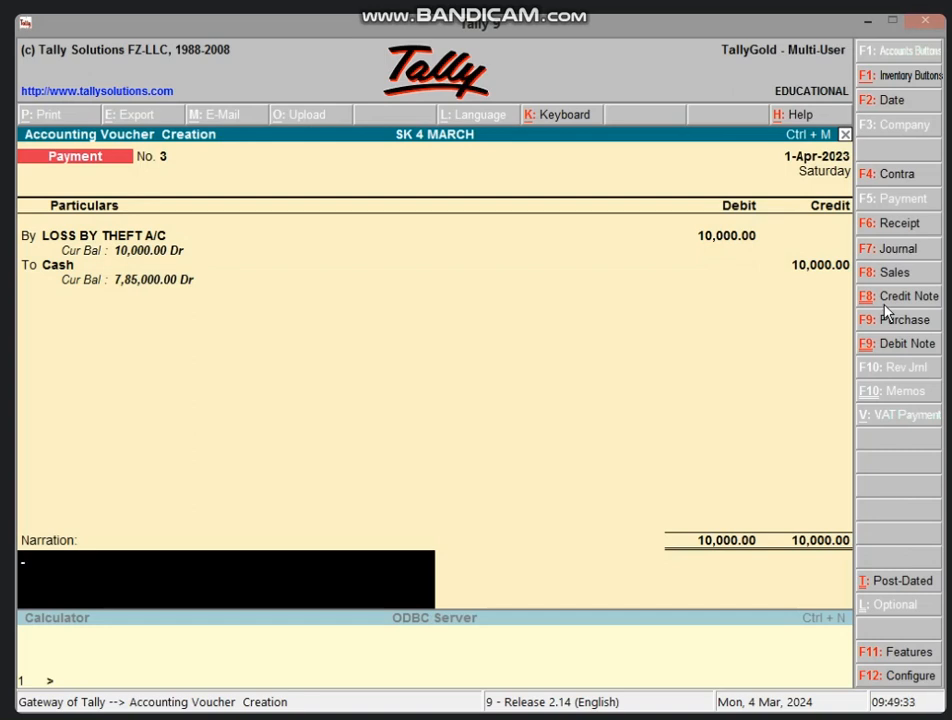
pyautogui.press('Return')
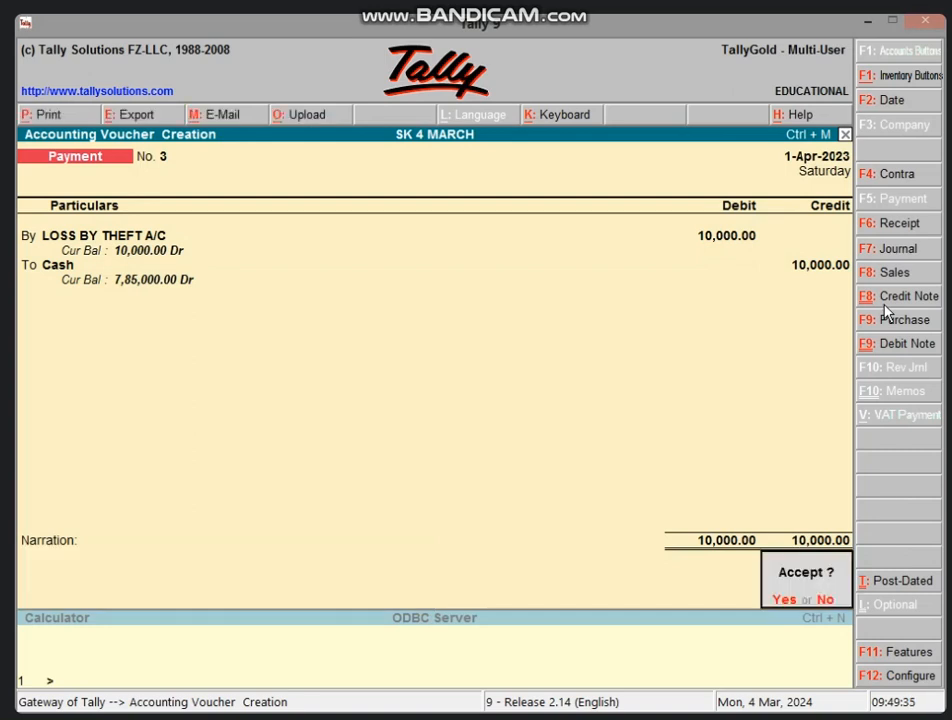
pyautogui.press('Return')
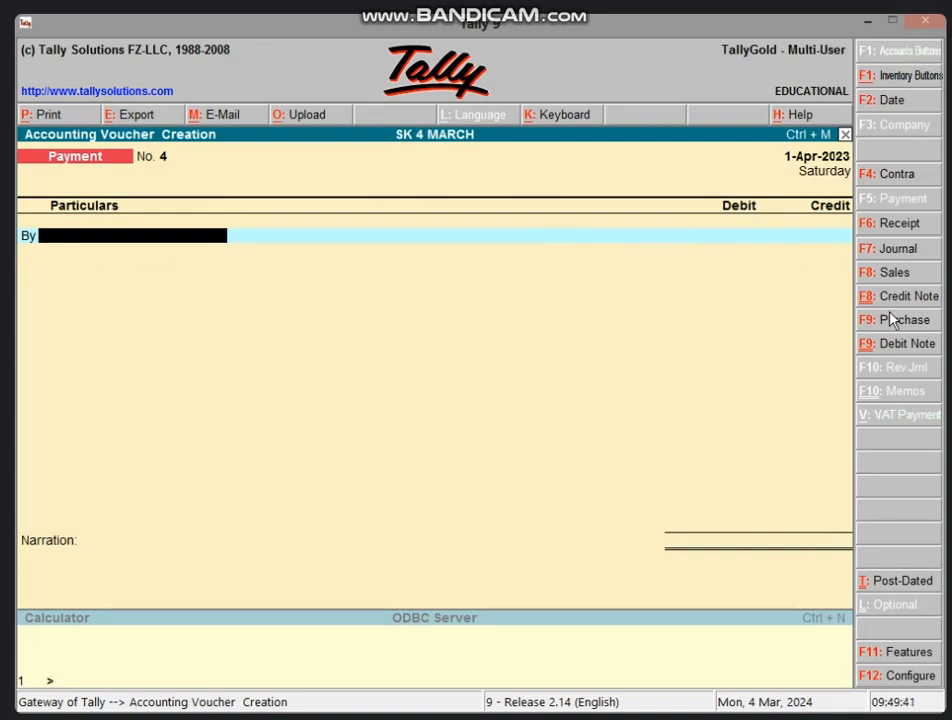
# - Switch to a journal voucher and debit LOSS BY THEFT A/C with 5,000
pyautogui.click(900, 254)
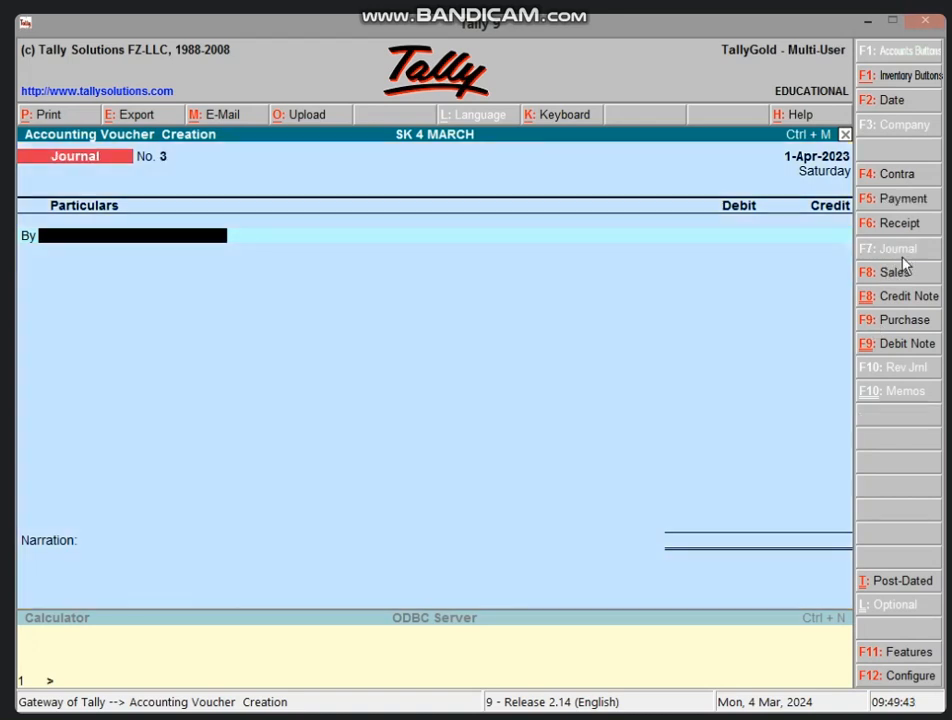
pyautogui.write('L')
pyautogui.press('Down')
pyautogui.press('Down')
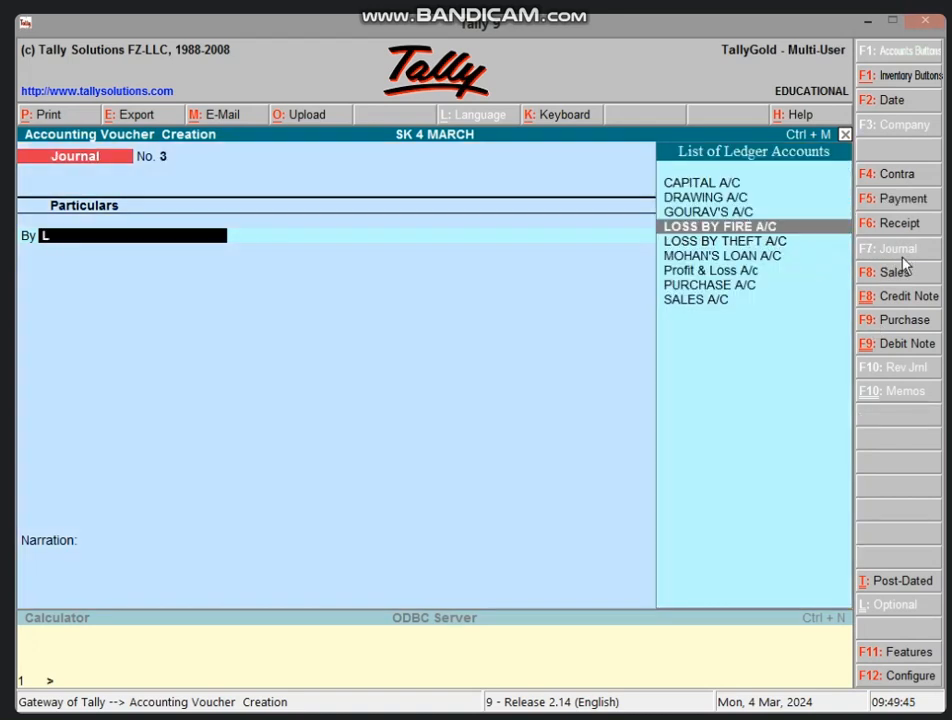
pyautogui.press('Return')
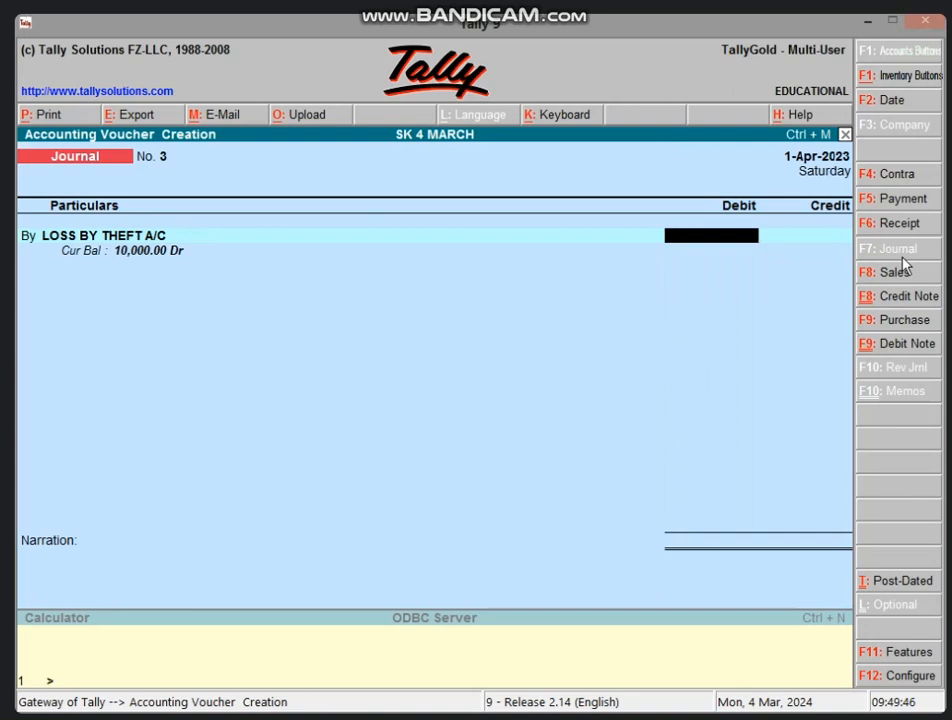
pyautogui.write('5000')
pyautogui.press('Return')
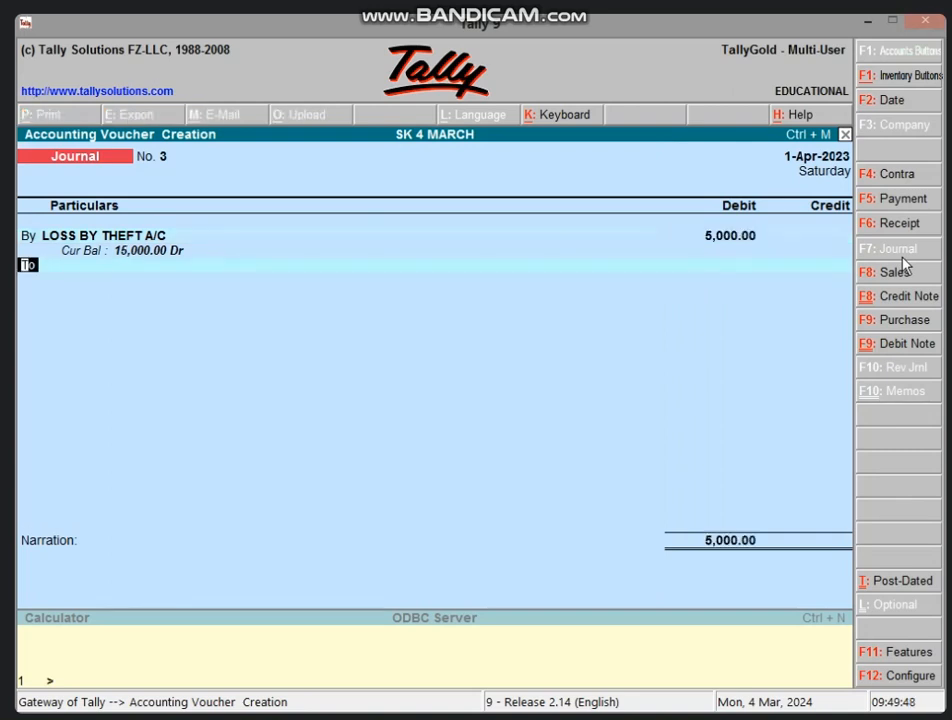
# - Credit PURCHASE A/C with 5,000 against the theft loss and save the journal voucher without a narration
pyautogui.press('Return')
pyautogui.write('P')
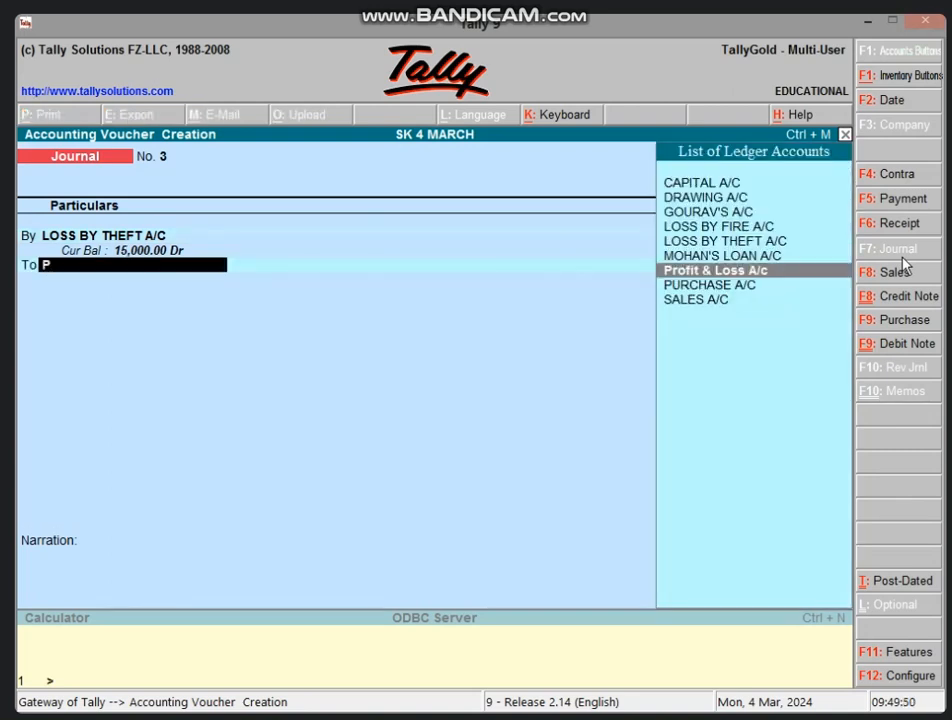
pyautogui.press('Down')
pyautogui.press('Up')
pyautogui.press('Down')
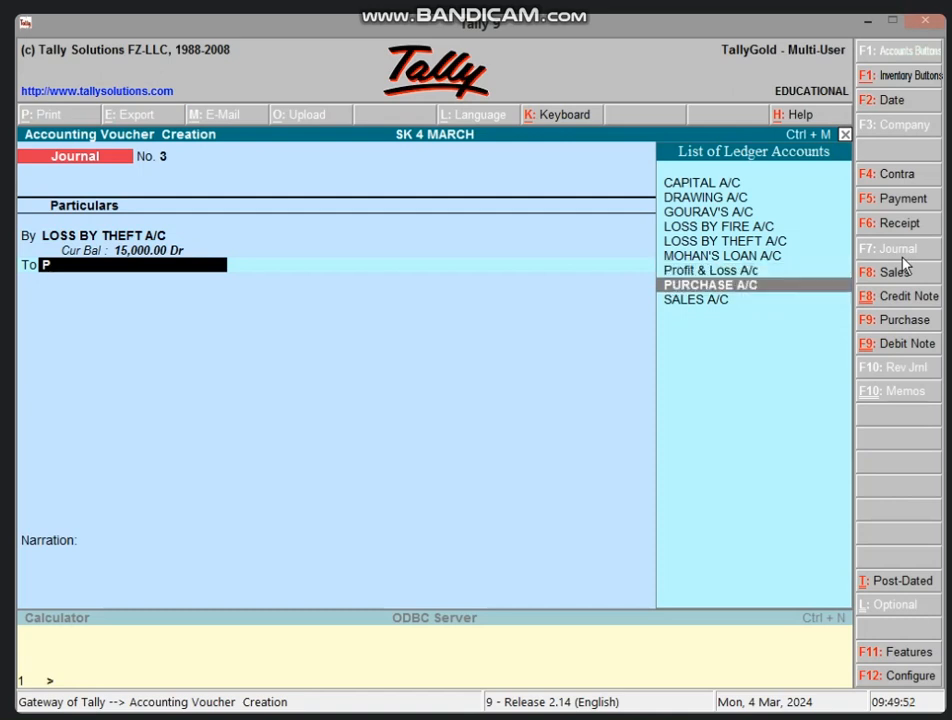
pyautogui.press('Return')
pyautogui.press('Return')
pyautogui.press('Return')
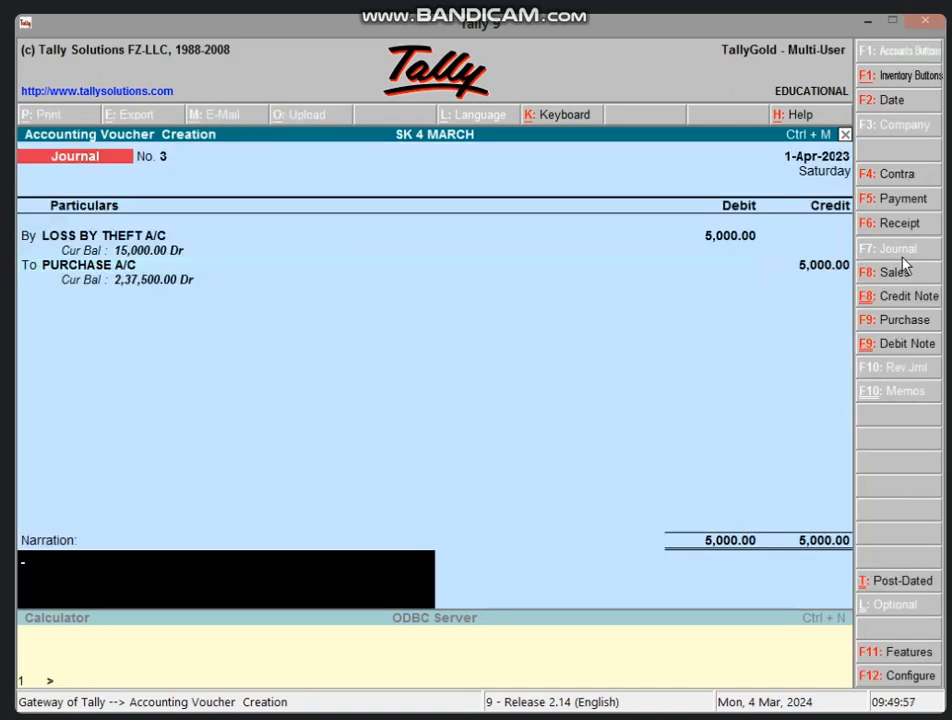
pyautogui.press('Return')
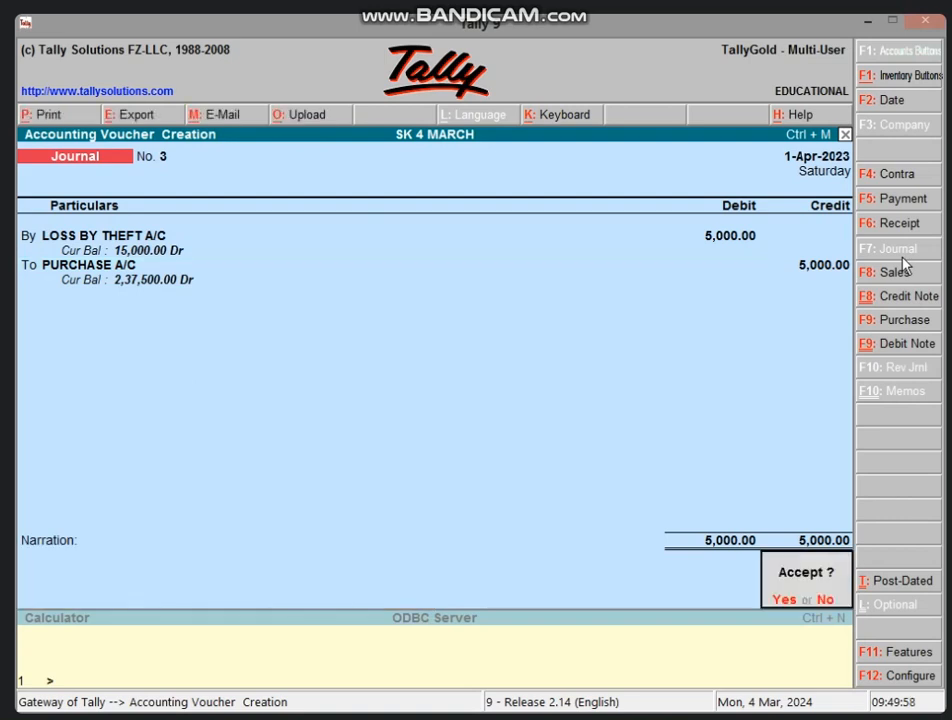
pyautogui.press('Return')
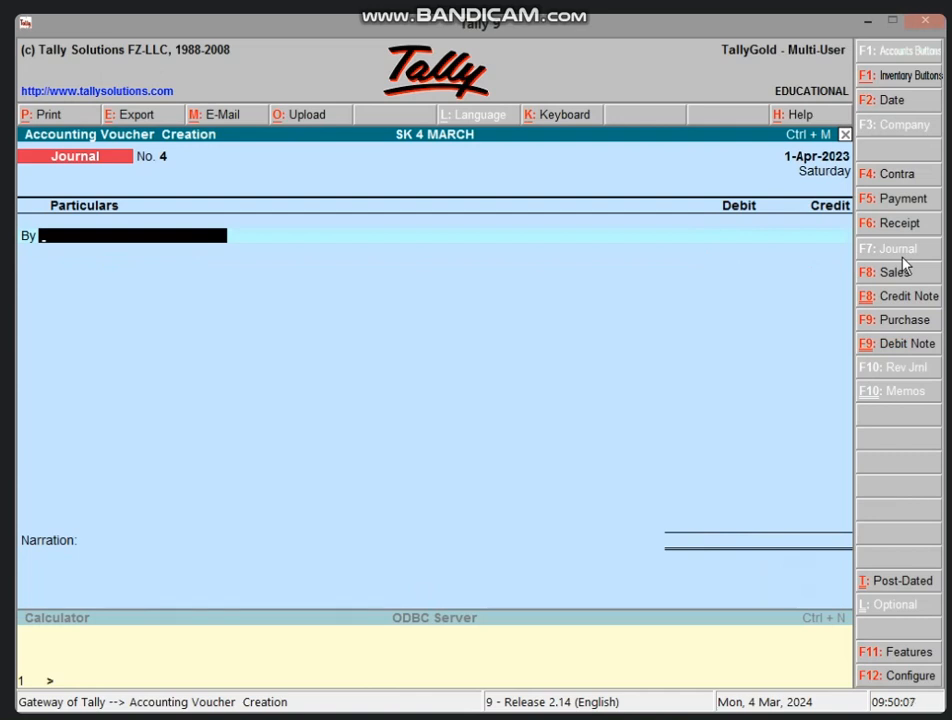
# - Leave voucher entry without starting another voucher and quit Tally 9 to the desktop
pyautogui.press('Escape')
pyautogui.press('Return')
pyautogui.press('Escape')
pyautogui.press('Escape')
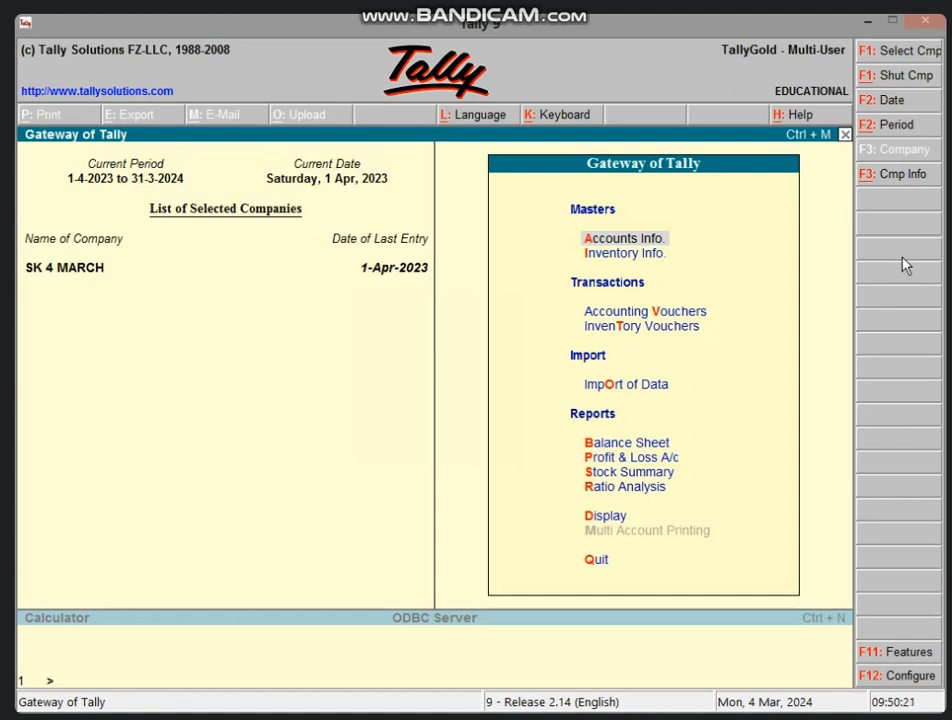
pyautogui.press('Escape')
pyautogui.press('Return')
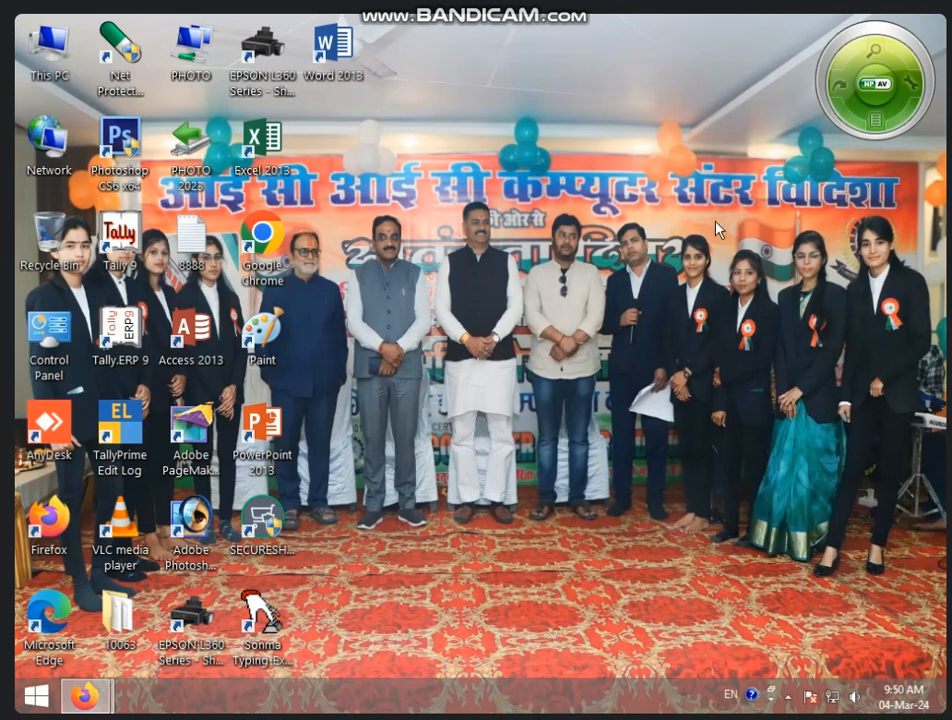
# - Refresh the desktop and start Tally 9 again
pyautogui.rightClick(690, 245)
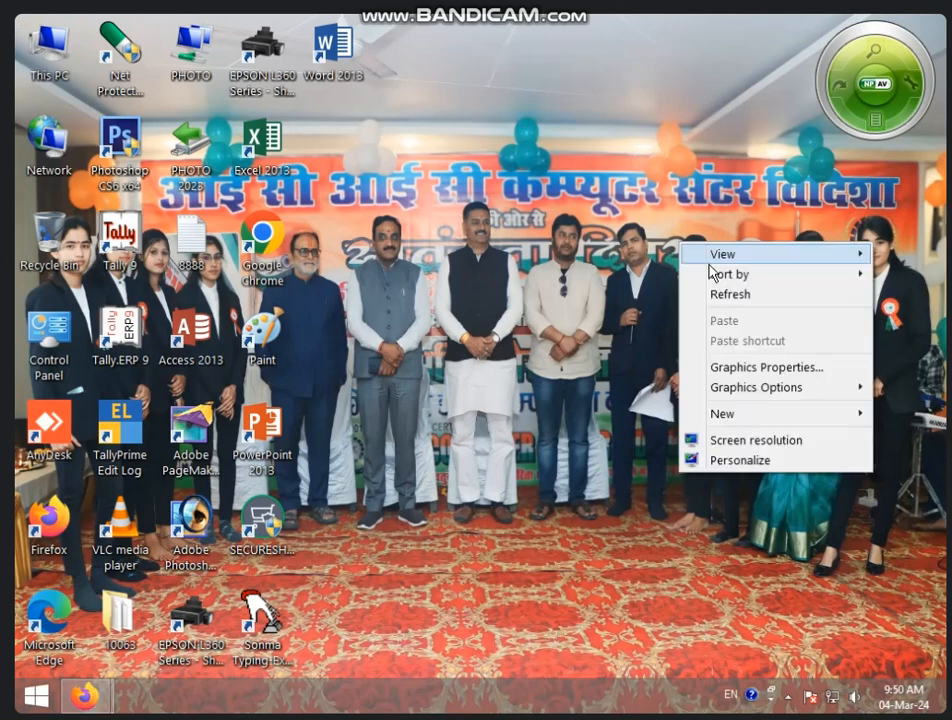
pyautogui.click(748, 293)
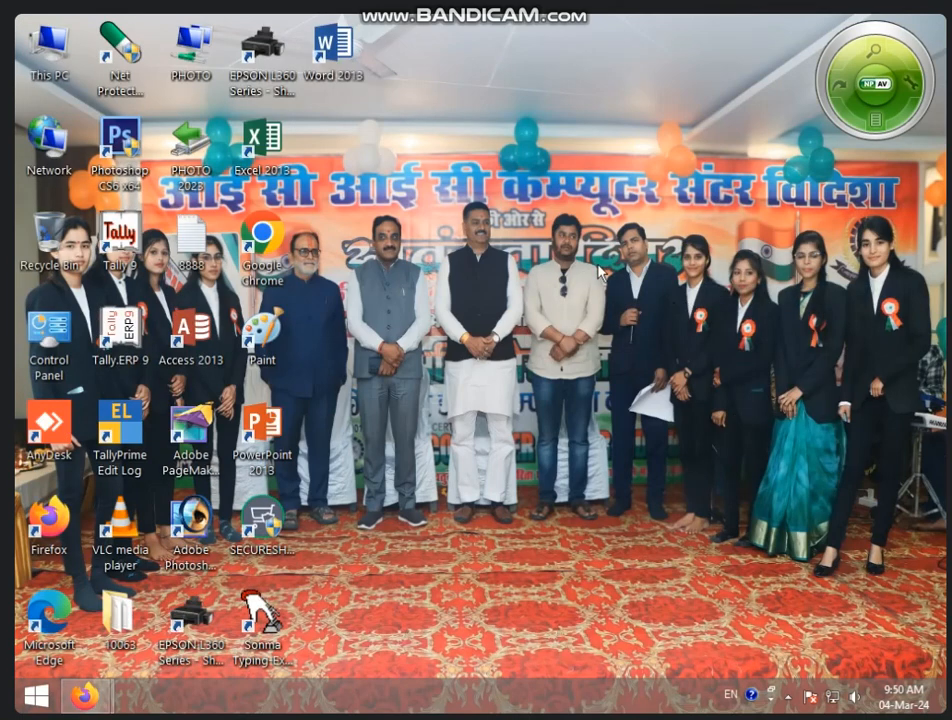
pyautogui.doubleClick(109, 255)
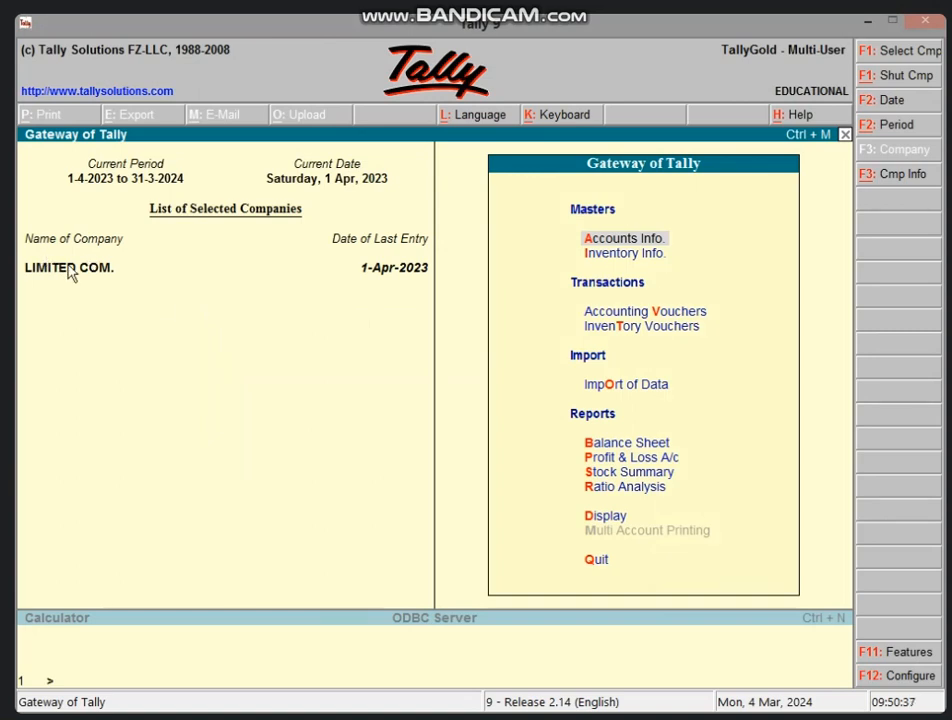
# - Shut the loaded company LIMITED COM. and open the company SK 4 MARCH from C:\Tally\Data
pyautogui.hotkey('alt', 'F1')
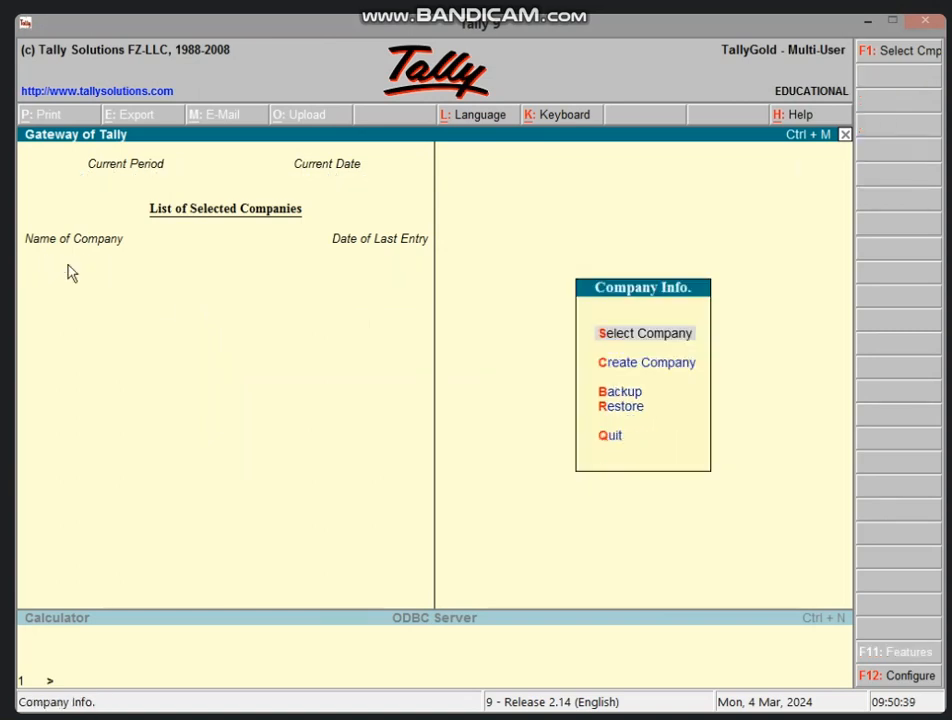
pyautogui.click(661, 341)
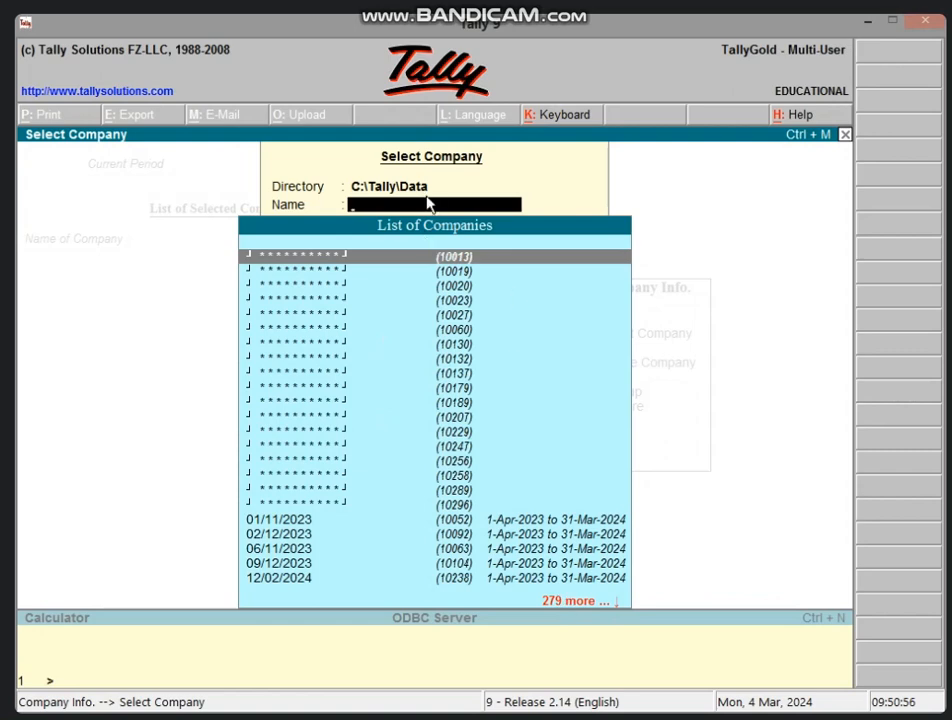
pyautogui.write('SK')
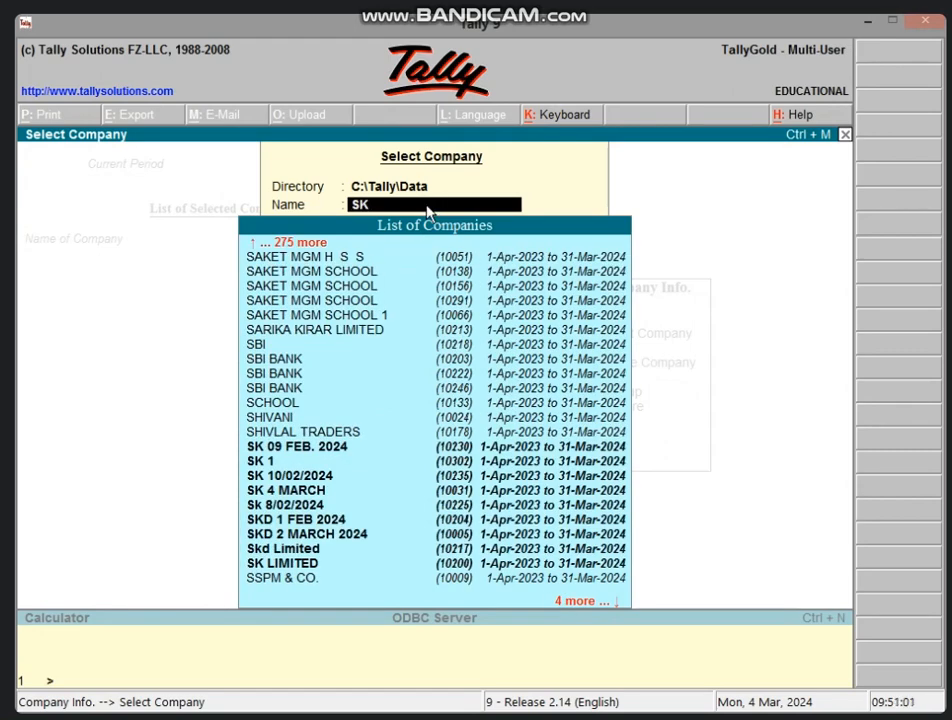
pyautogui.click(281, 494)
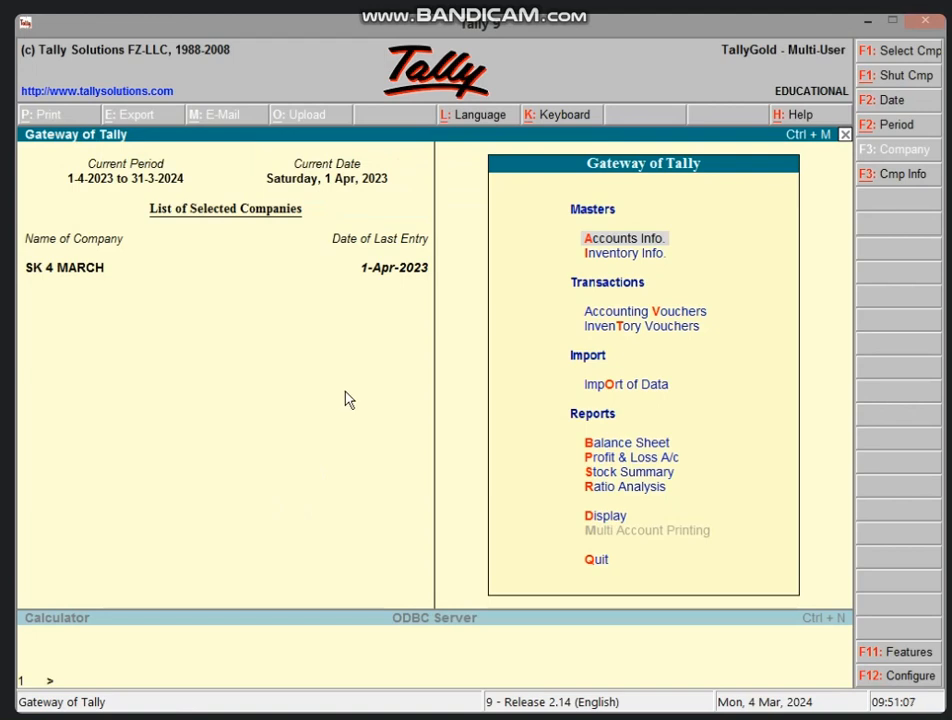
# - Display the ledger vouchers of LOSS BY THEFT A/C from the account books to review its entries
pyautogui.press('d')
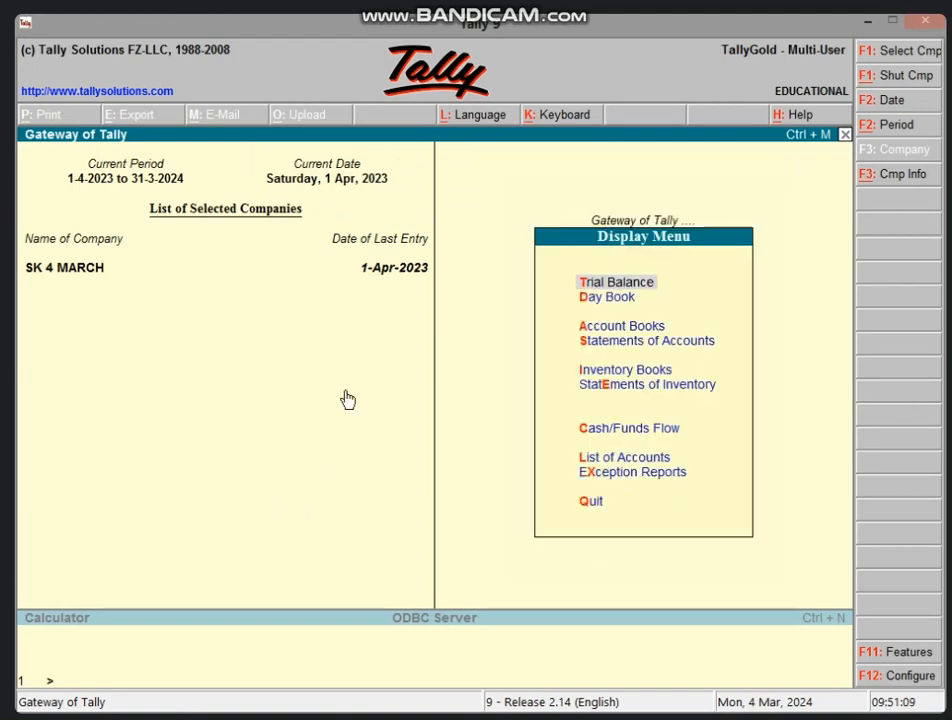
pyautogui.press('a')
pyautogui.press('l')
pyautogui.press('Down')
pyautogui.press('Down')
pyautogui.press('Down')
pyautogui.press('Down')
pyautogui.press('Down')
pyautogui.press('Down')
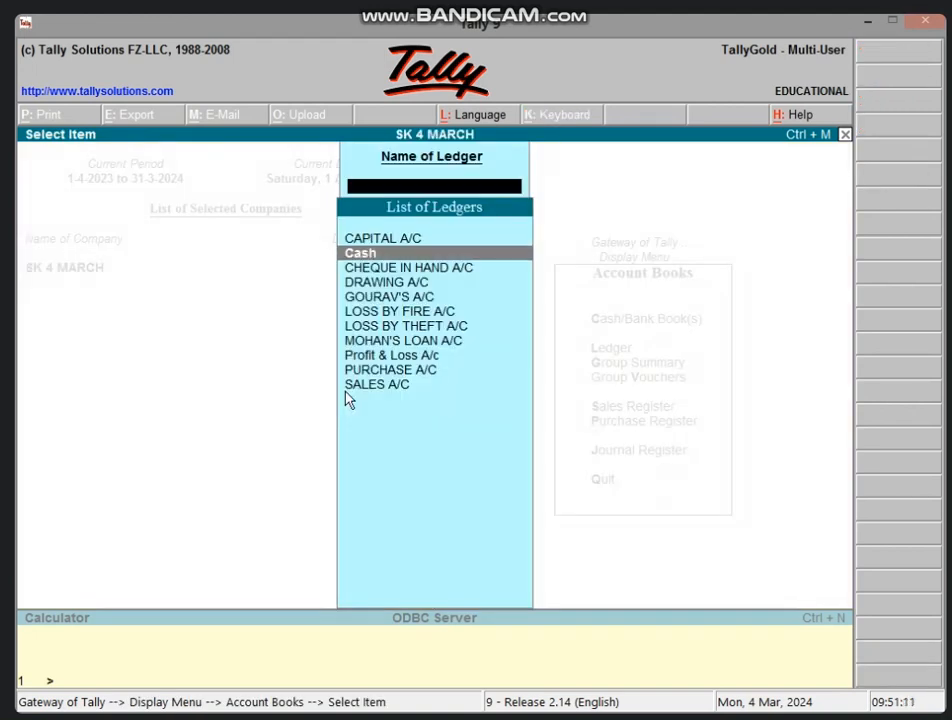
pyautogui.press('Return')
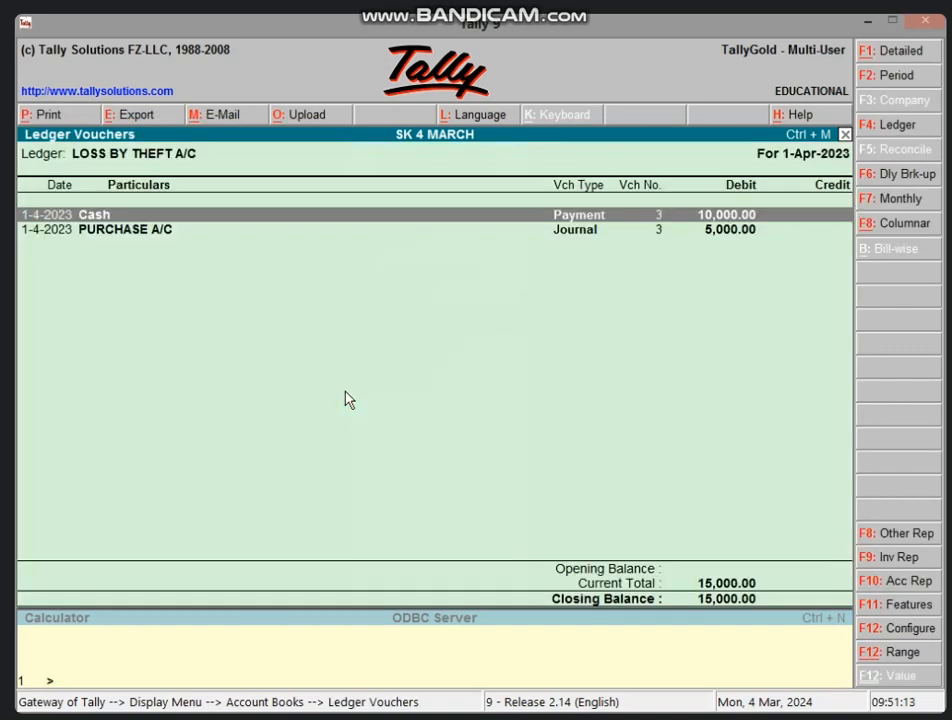
# - Inspect the Cash payment voucher behind the LOSS BY THEFT A/C ledger, then return to the Gateway of Tally
pyautogui.press('Return')
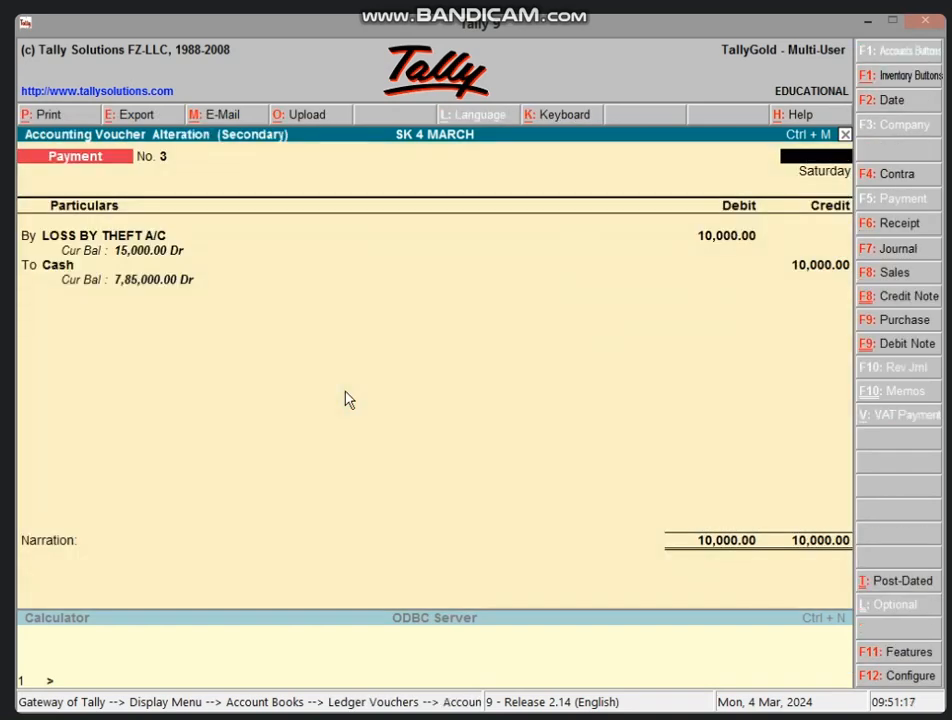
pyautogui.press('Escape')
pyautogui.press('Escape')
pyautogui.press('Escape')
pyautogui.press('Escape')
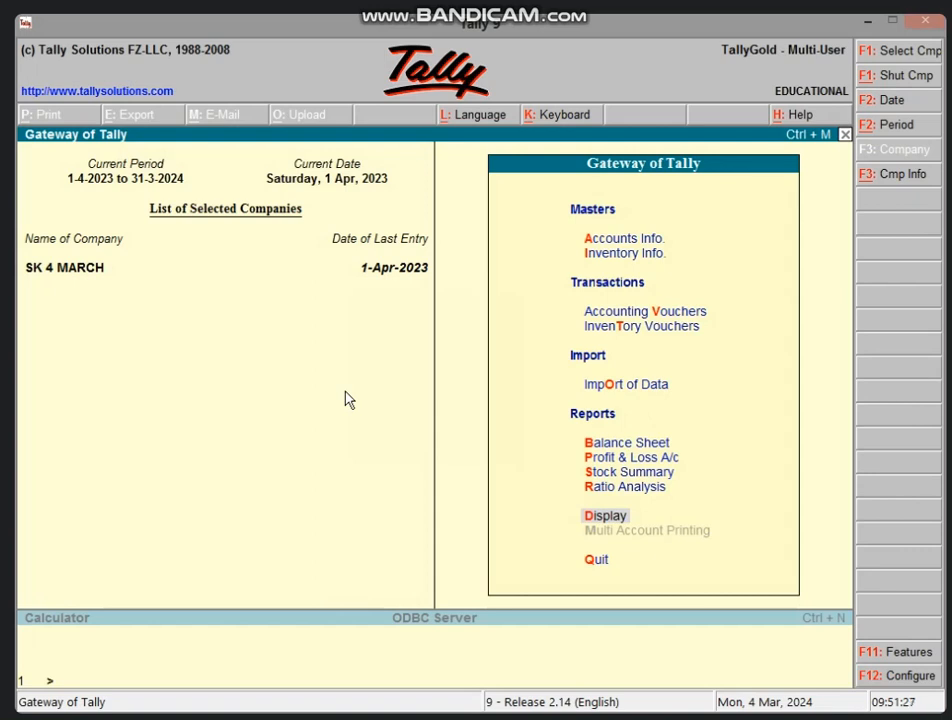
# - Delete the company SK 4 MARCH through its company alteration screen and confirm the deletion
pyautogui.hotkey('alt', 'F3')
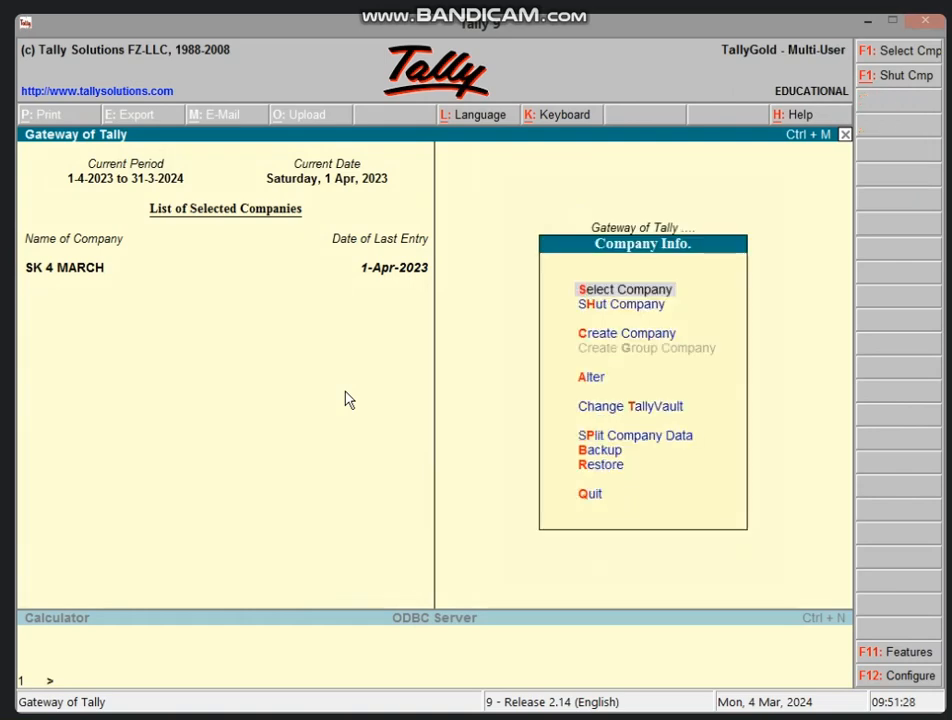
pyautogui.press('a')
pyautogui.press('Return')
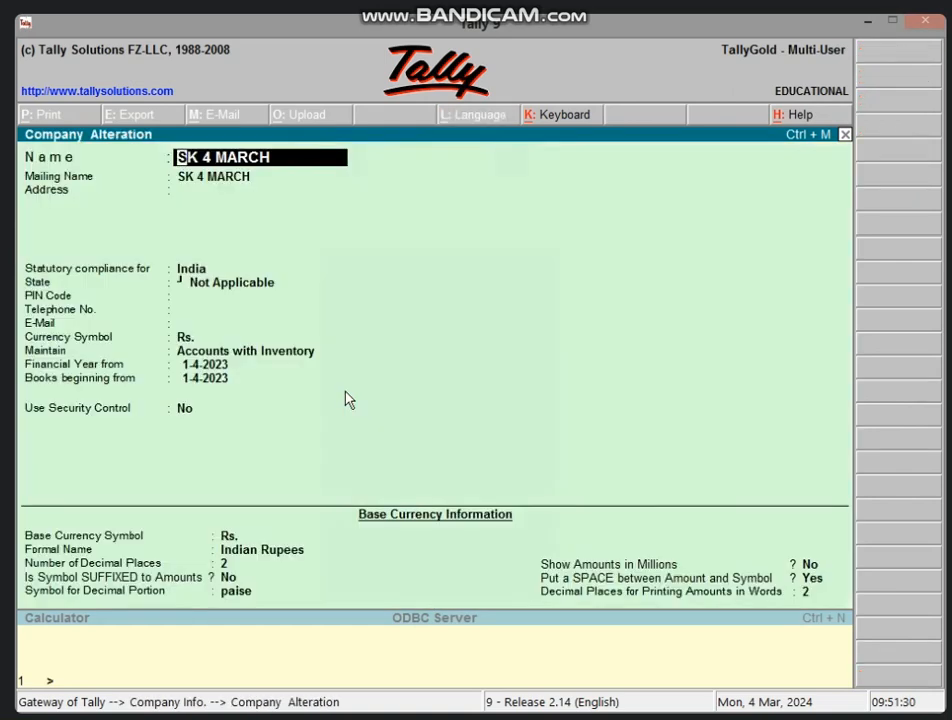
pyautogui.hotkey('alt', 'd')
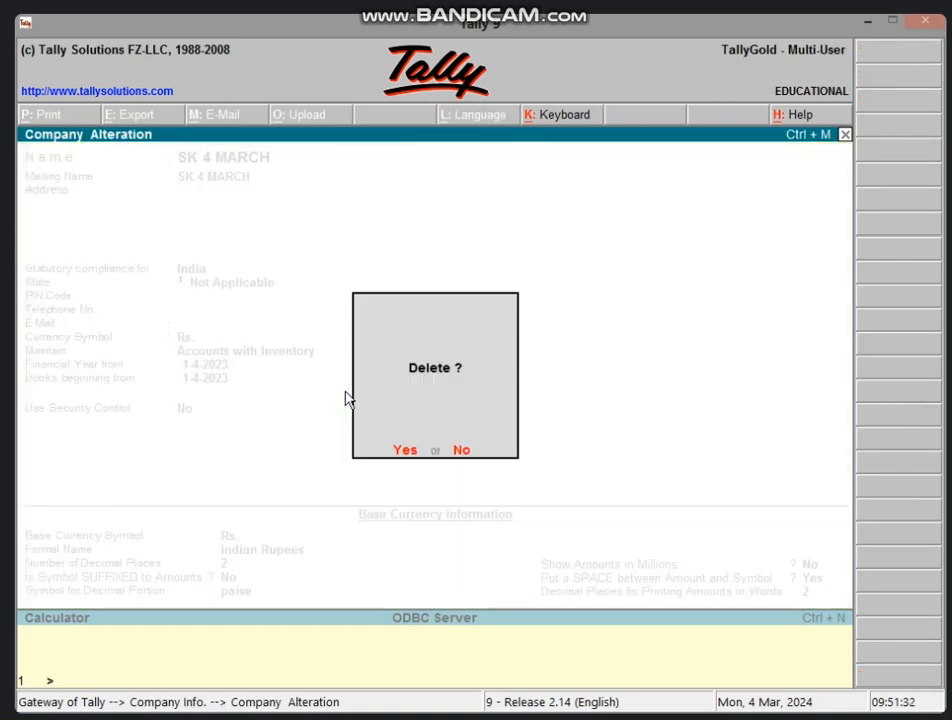
pyautogui.press('y')
pyautogui.press('y')
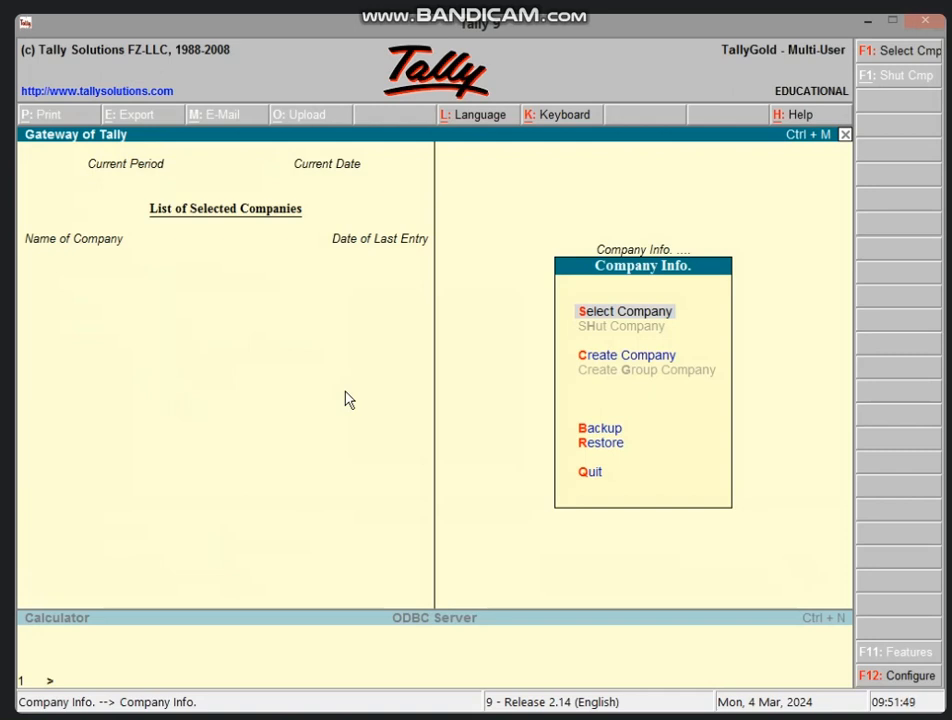
# - Open the company SK 09 FEB. 2024 from C:\Tally\Data and return to the Gateway of Tally
pyautogui.press('Return')
pyautogui.write('SK')
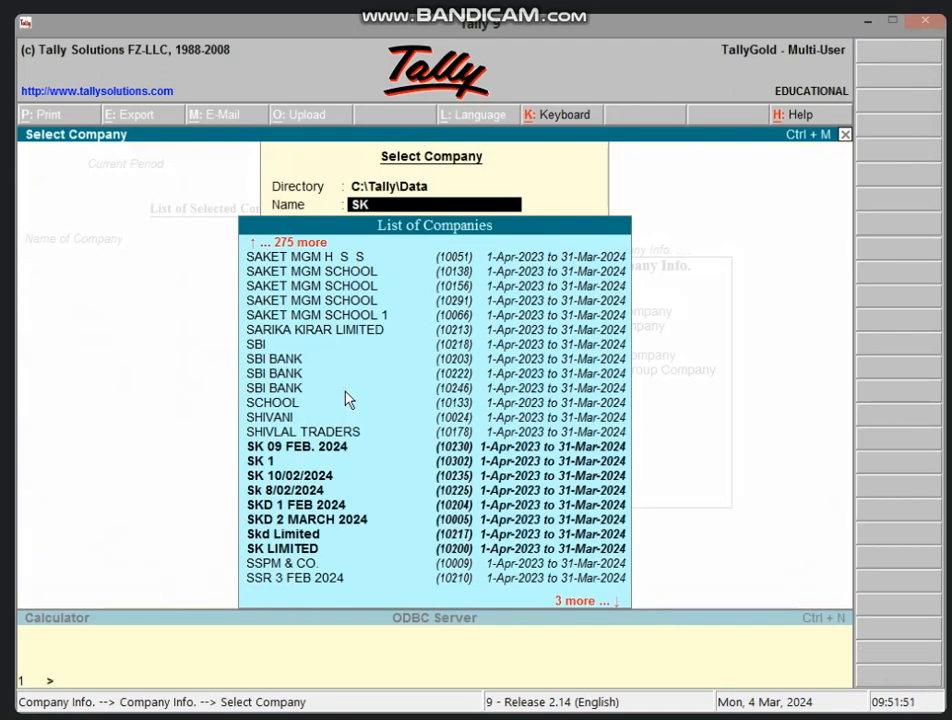
pyautogui.press('Down')
pyautogui.press('Down')
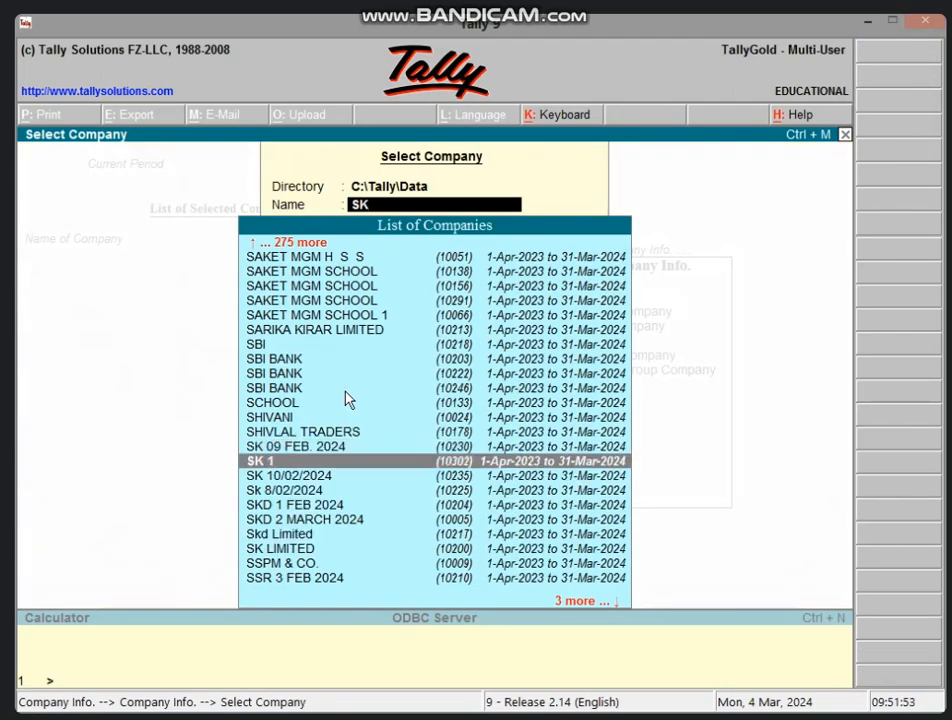
pyautogui.press('Up')
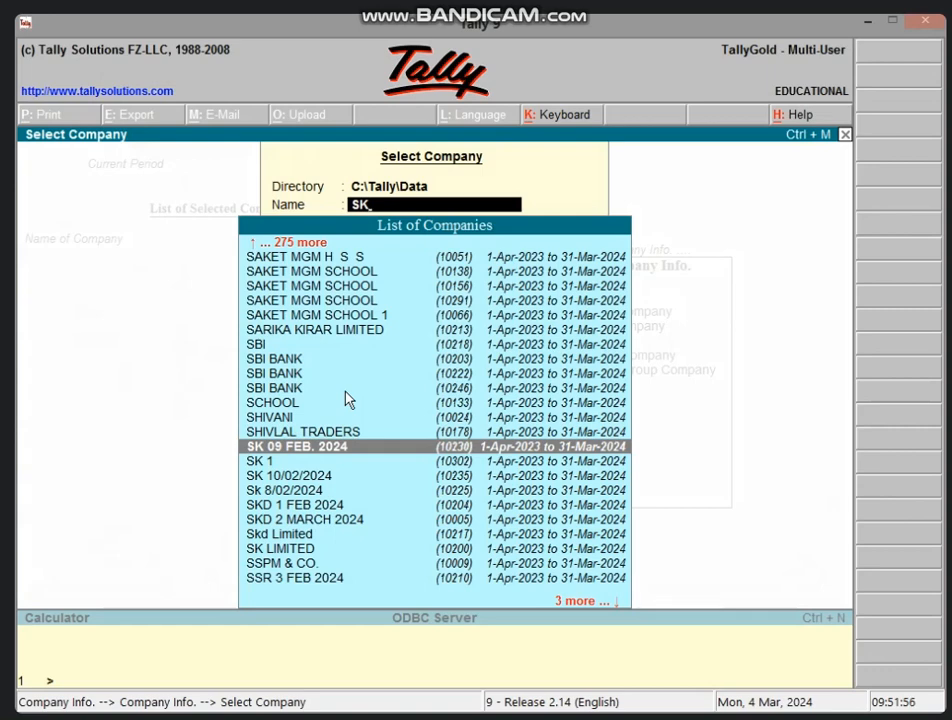
pyautogui.press('Return')
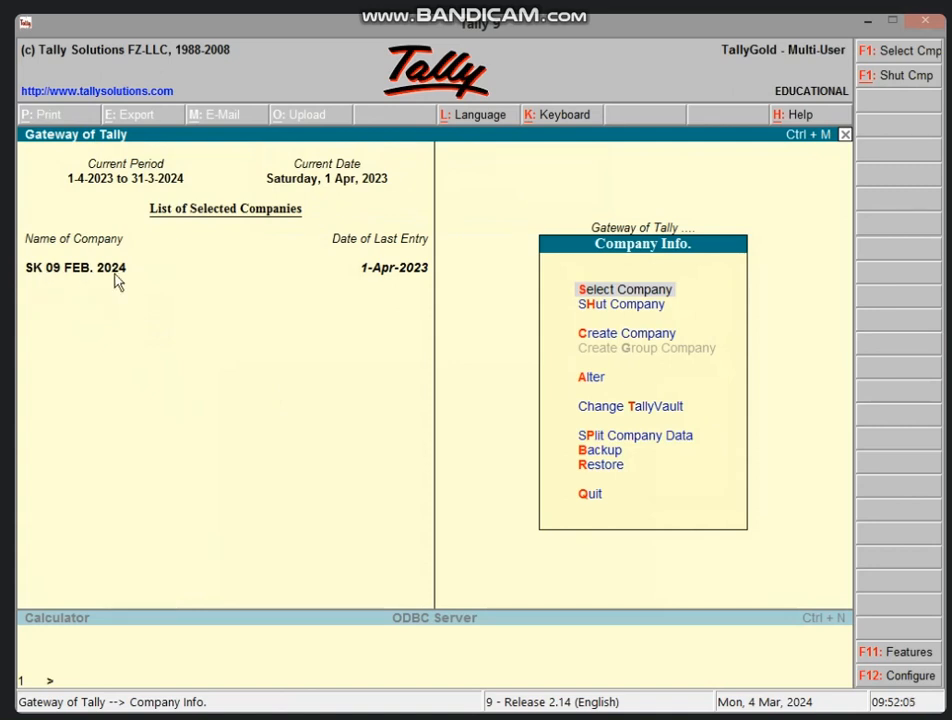
pyautogui.press('Escape')
pyautogui.press('Escape')
pyautogui.press('Escape')
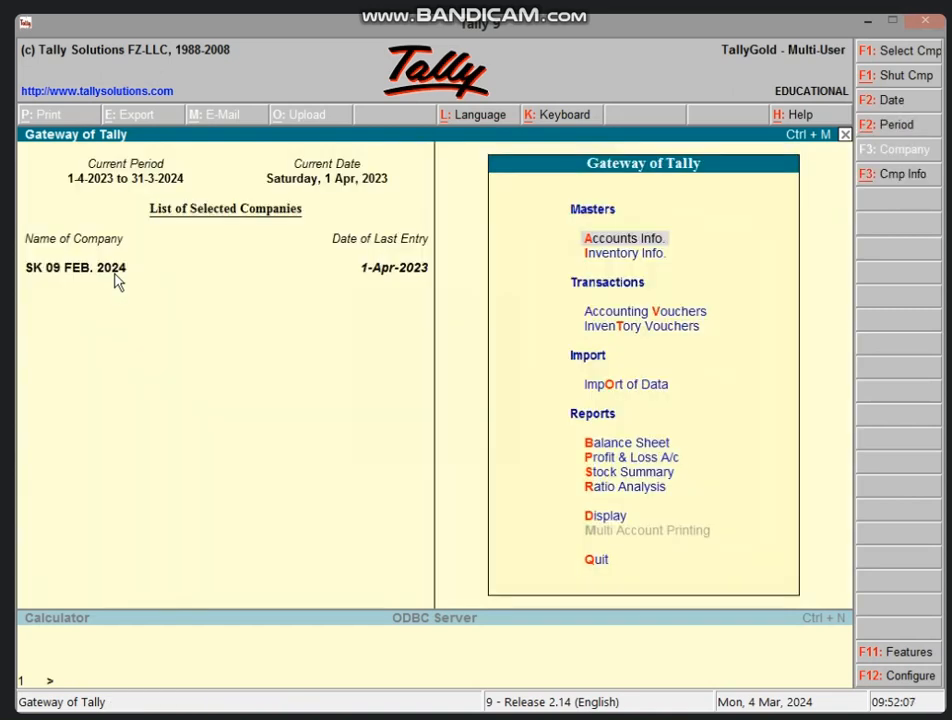
# - Delete the company SK 09 FEB. 2024 from its alteration screen and confirm the deletion
pyautogui.hotkey('alt', 'F3')
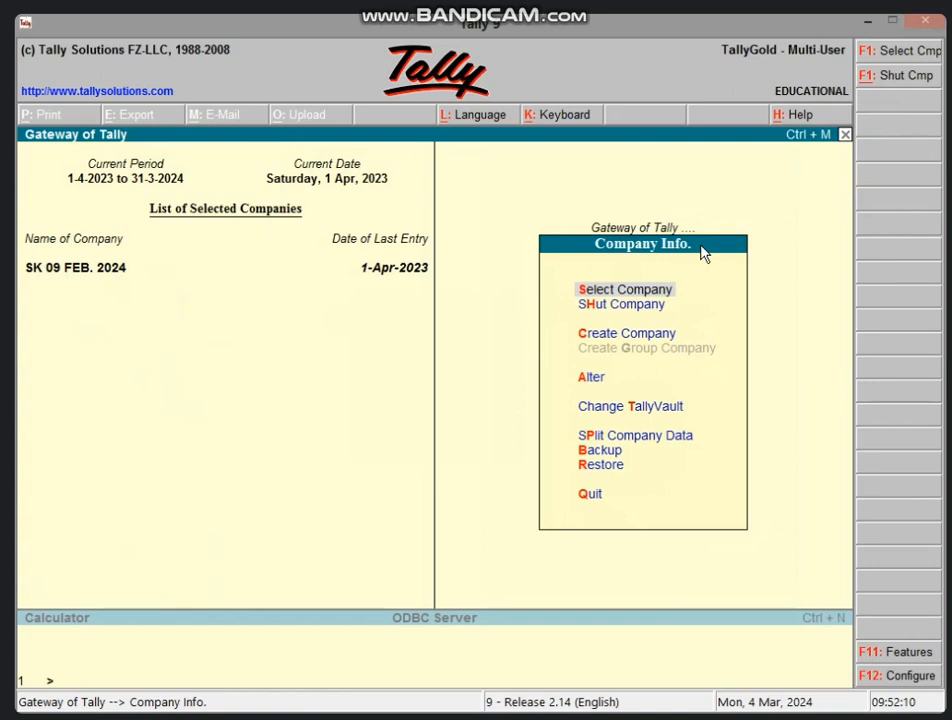
pyautogui.click(591, 386)
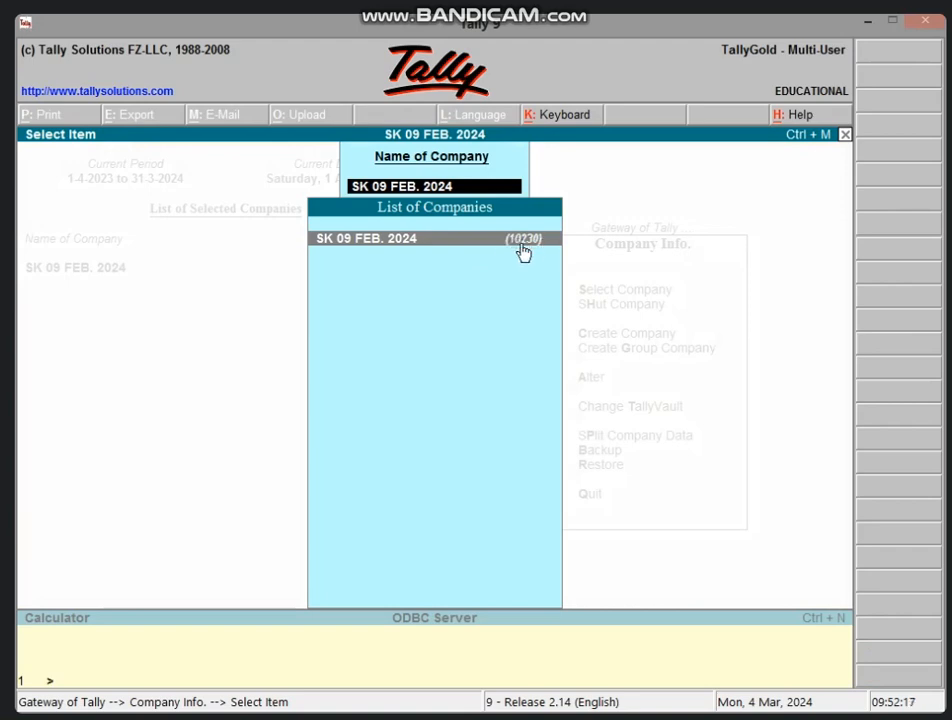
pyautogui.click(520, 252)
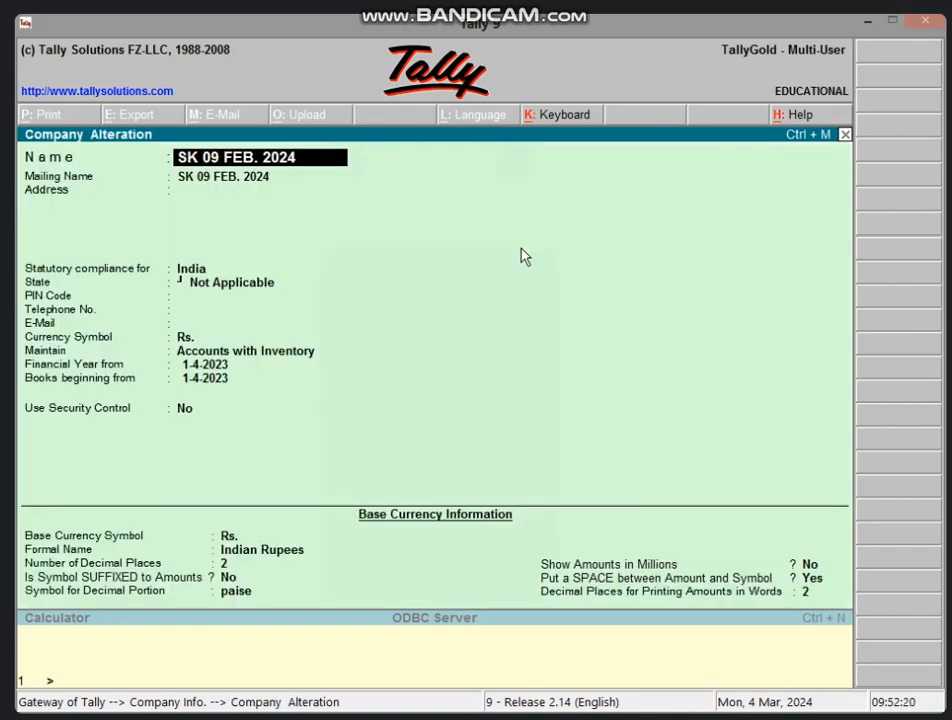
pyautogui.hotkey('alt', 'd')
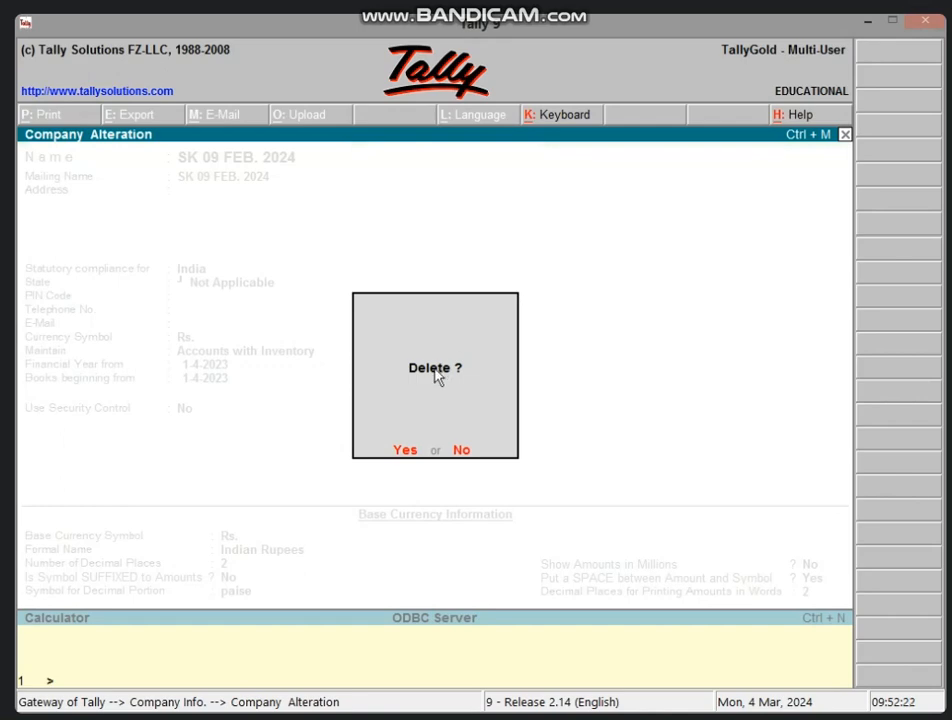
pyautogui.press('y')
pyautogui.press('y')
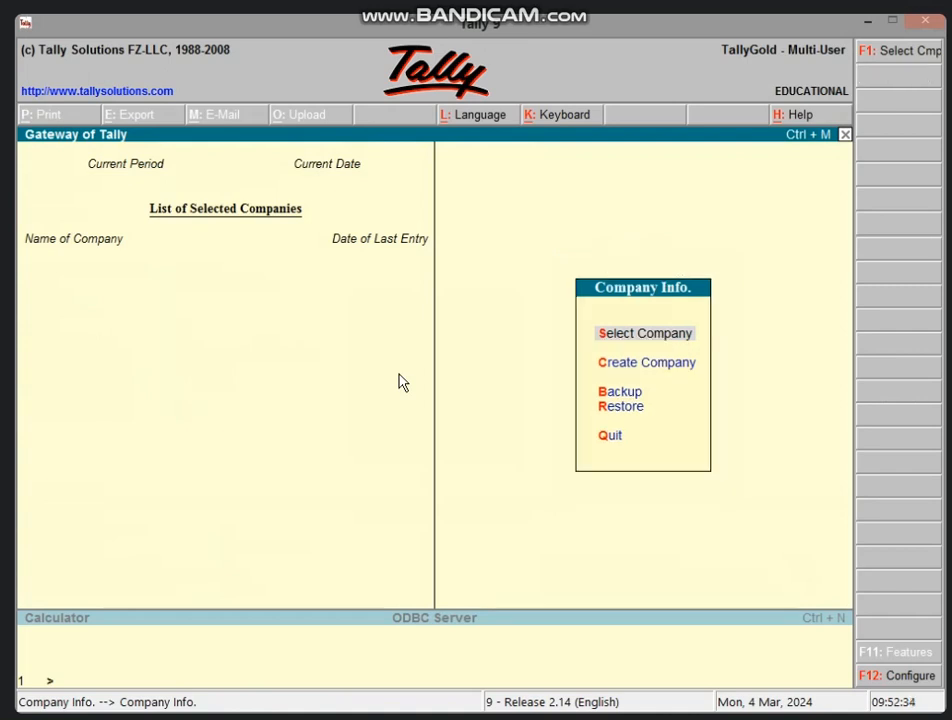
# - Quit Tally and refresh the desktop
pyautogui.press('Escape')
pyautogui.press('n')
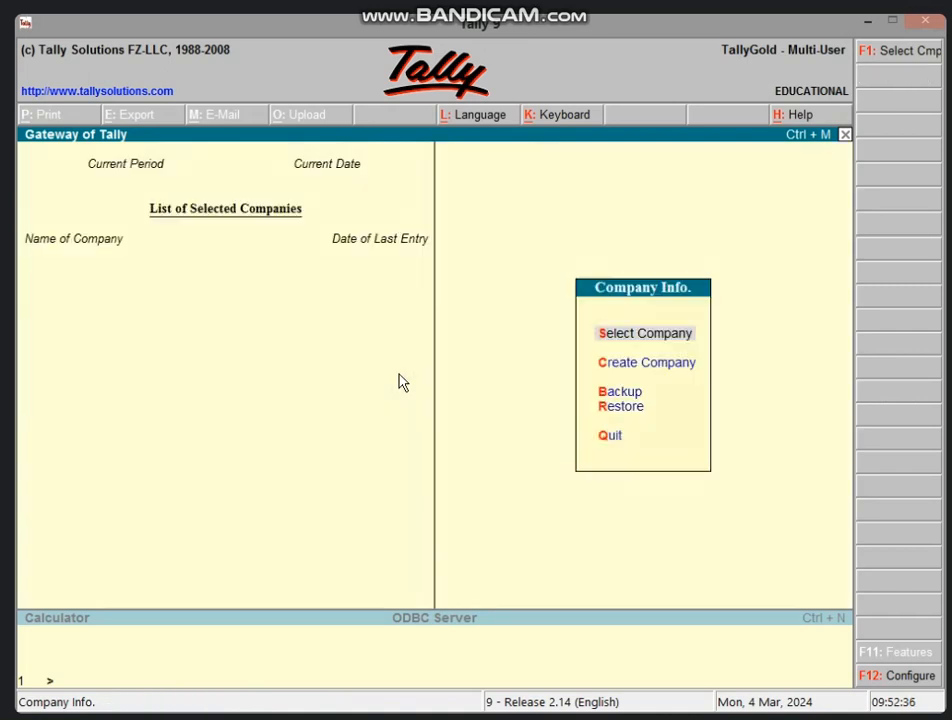
pyautogui.press('Escape')
pyautogui.press('y')
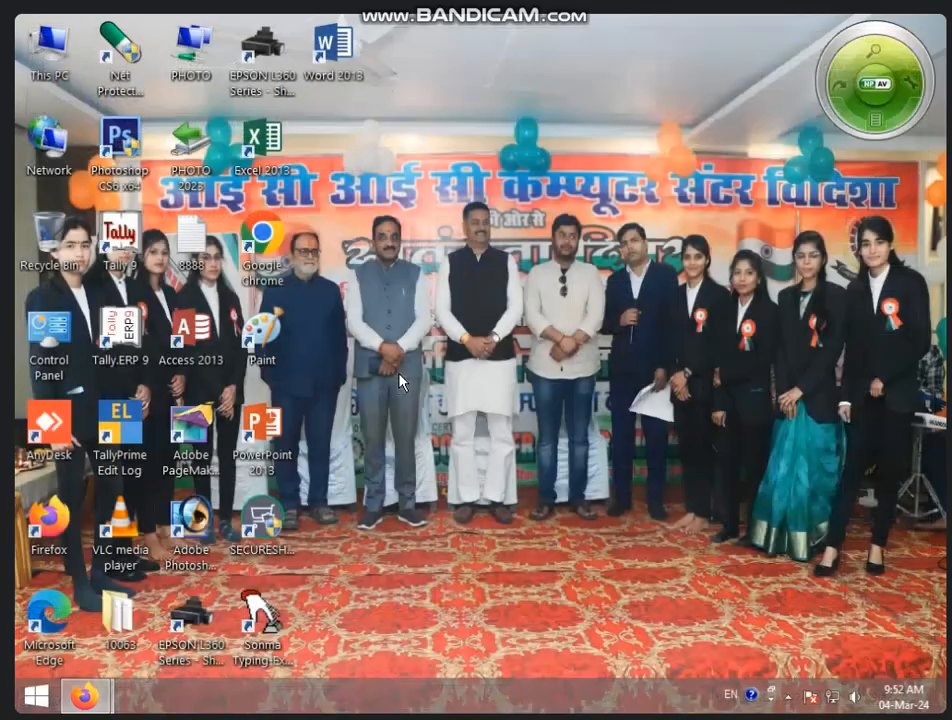
pyautogui.rightClick(559, 244)
pyautogui.click(595, 295)
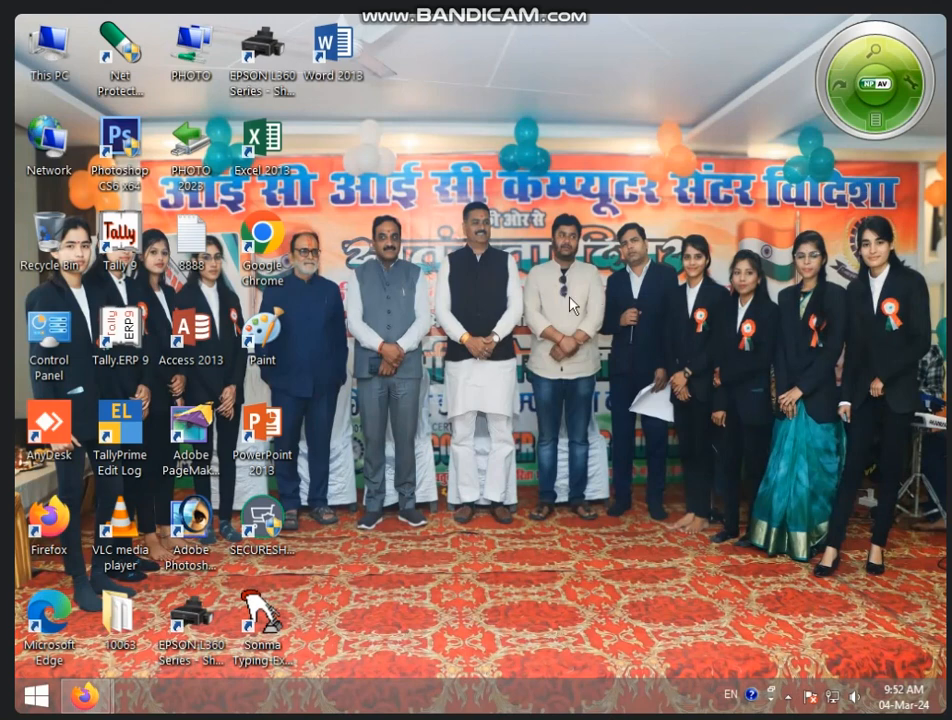
# - Open the company data folder C:\Tally\Data in File Explorer and browse its numbered company folders
pyautogui.doubleClick(55, 45)
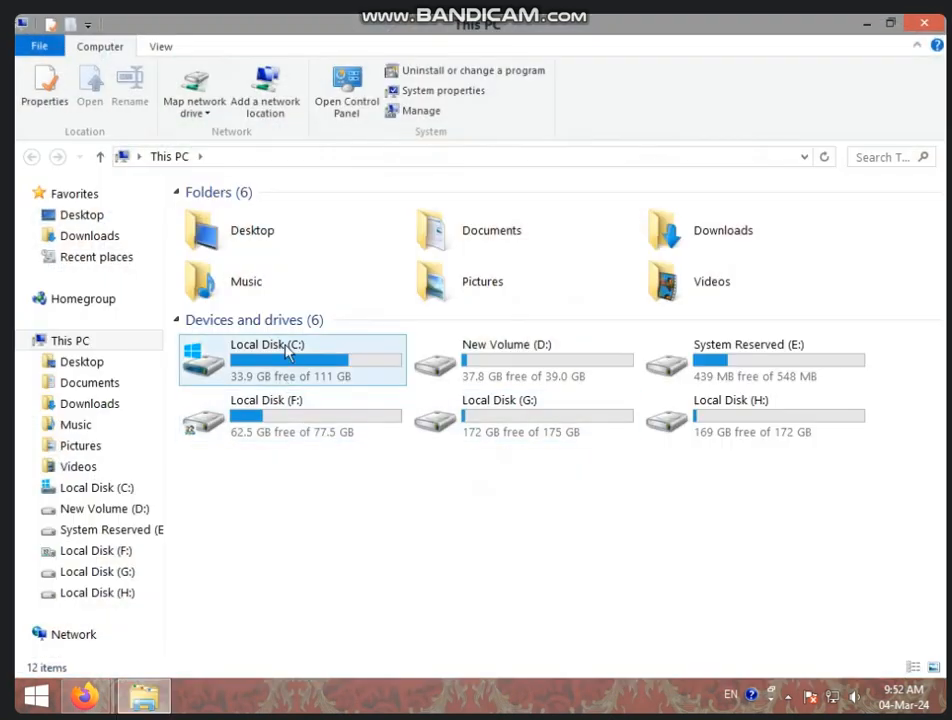
pyautogui.doubleClick(287, 345)
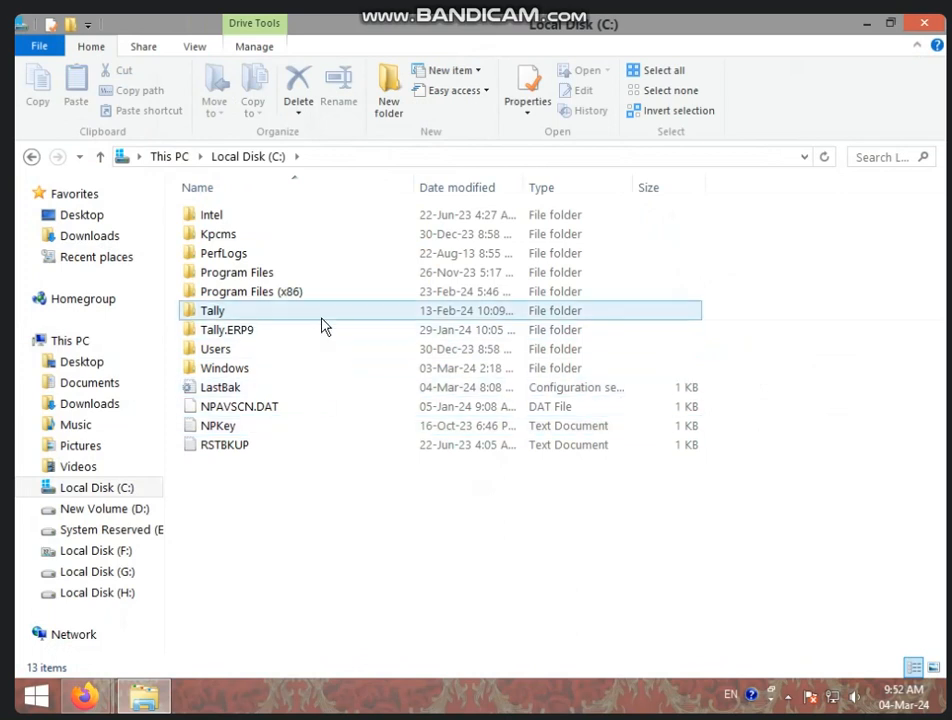
pyautogui.doubleClick(253, 314)
pyautogui.click(269, 223)
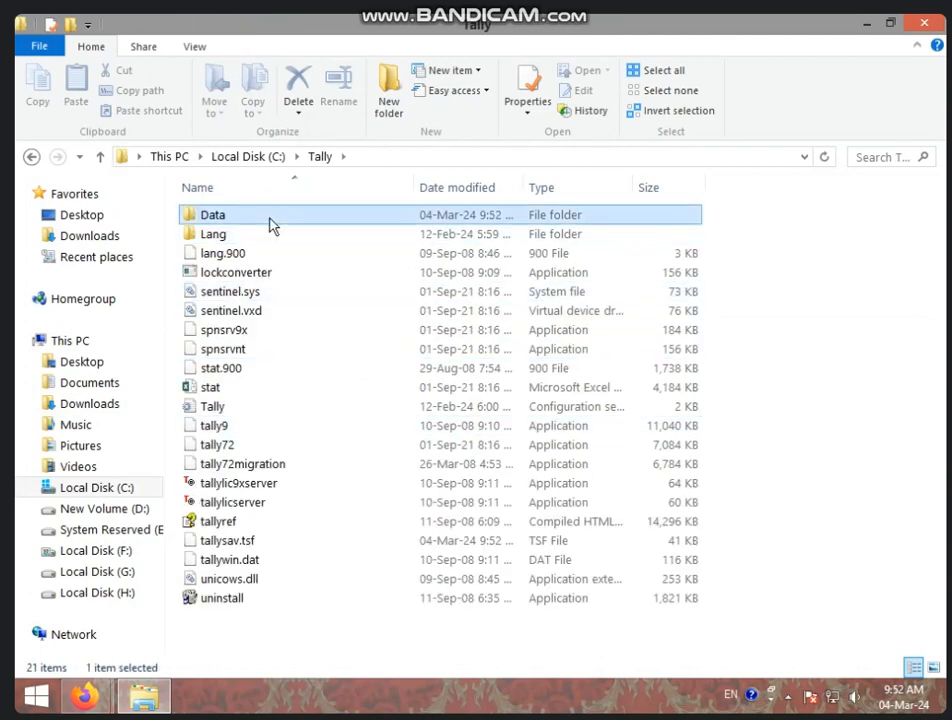
pyautogui.doubleClick(269, 223)
pyautogui.scroll(-20, 348, 397)
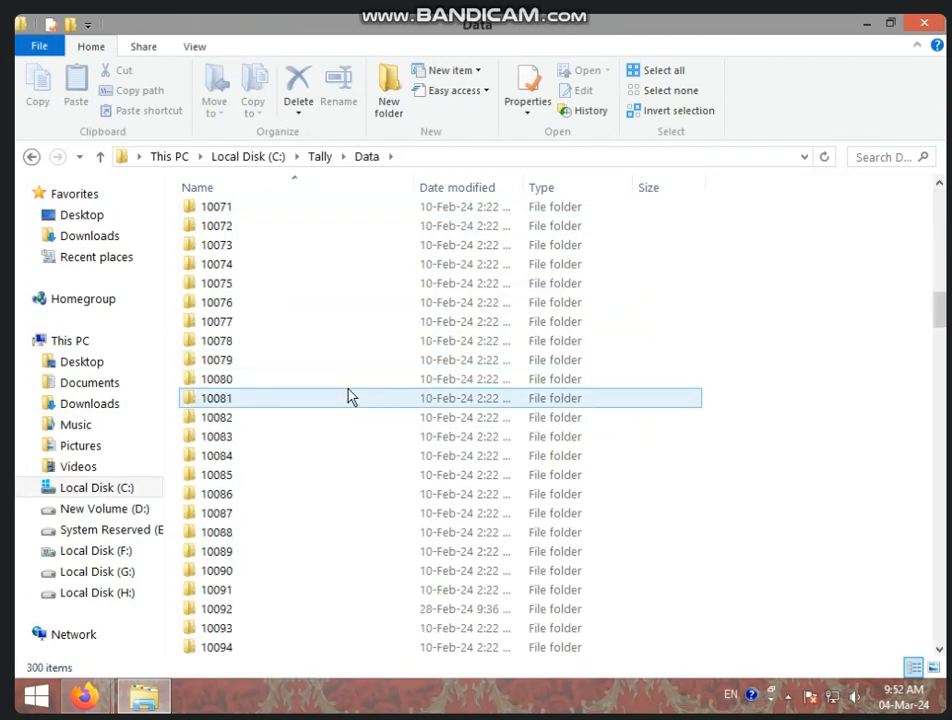
pyautogui.scroll(-14, 350, 400)
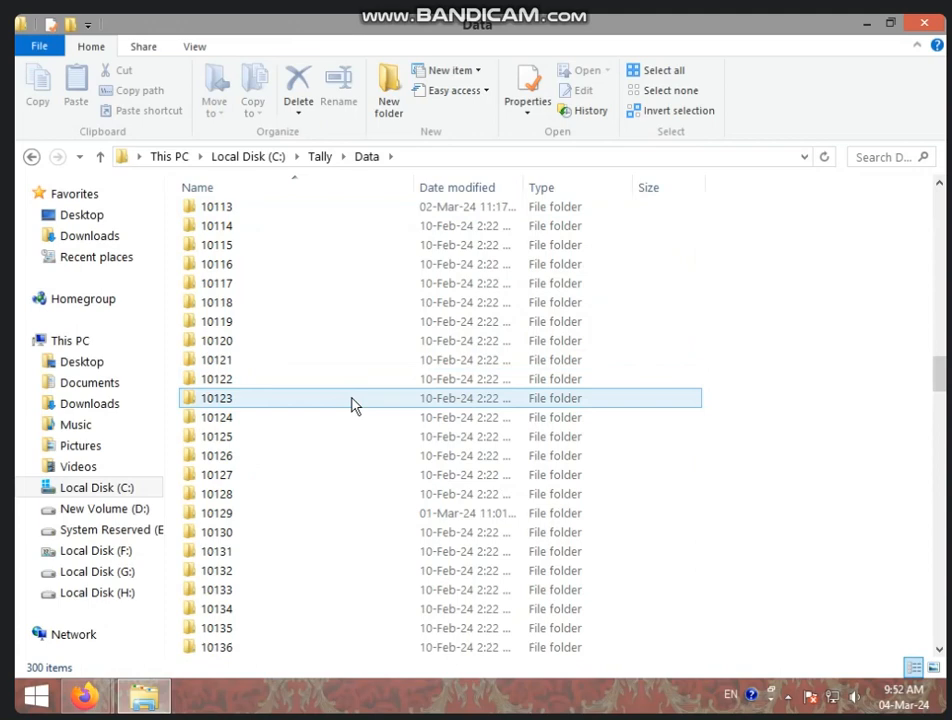
# - Delete the company folders 10121 to 10130 from C:\Tally\Data and close the folder window
pyautogui.hotkey('ctrl', 'a')
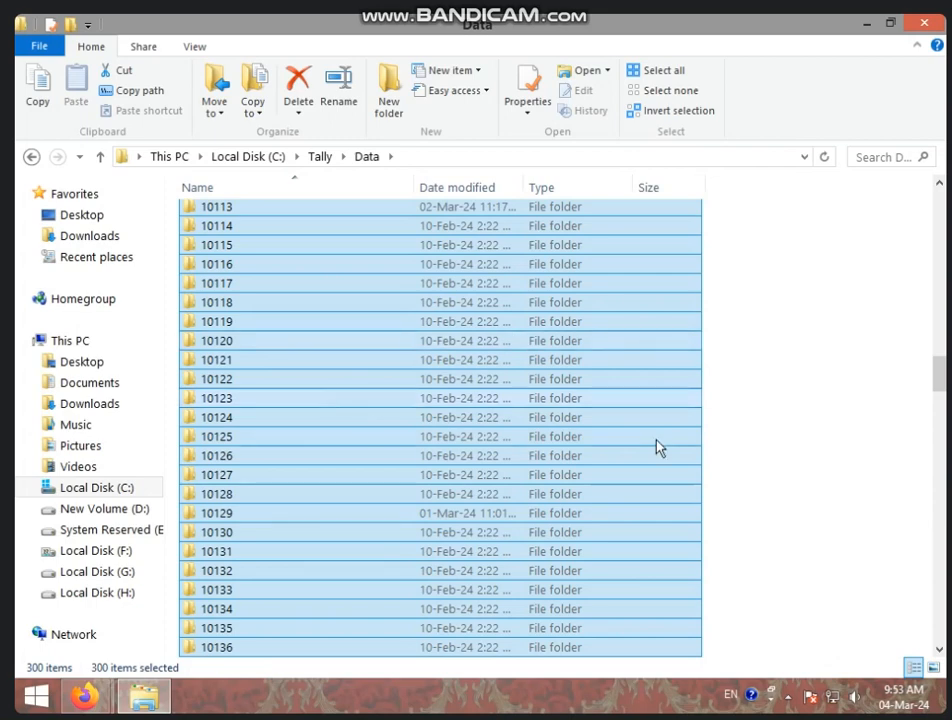
pyautogui.click(530, 385)
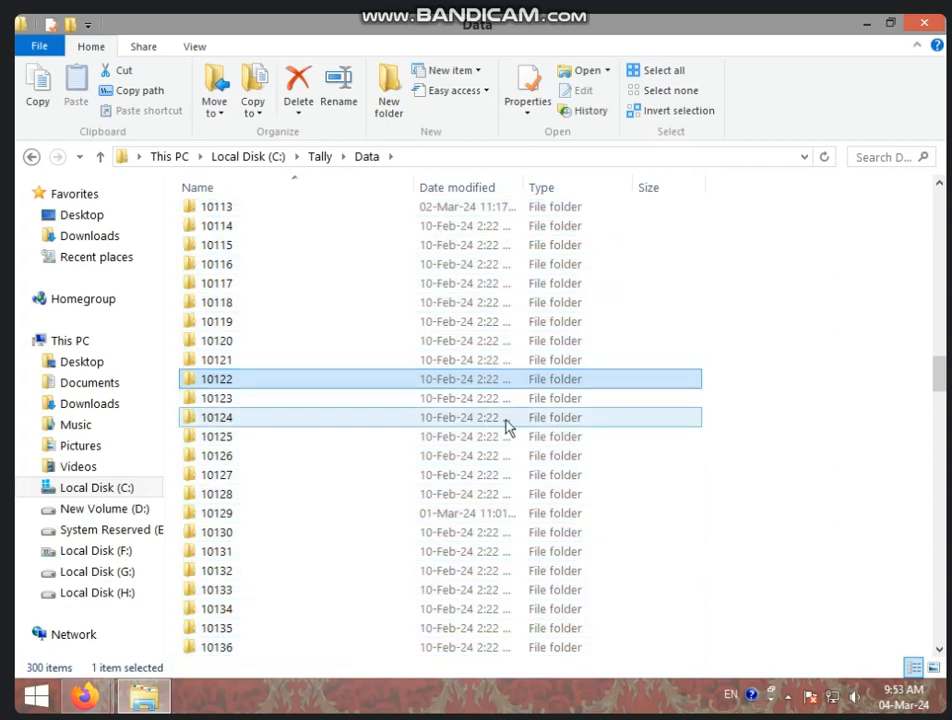
pyautogui.keyDown('ctrl'); pyautogui.click(401, 358); pyautogui.keyUp('ctrl')
pyautogui.keyDown('ctrl'); pyautogui.click(406, 398); pyautogui.keyUp('ctrl')
pyautogui.keyDown('ctrl'); pyautogui.click(412, 475); pyautogui.keyUp('ctrl')
pyautogui.keyDown('ctrl'); pyautogui.click(407, 529); pyautogui.keyUp('ctrl')
pyautogui.keyDown('ctrl'); pyautogui.click(404, 453); pyautogui.keyUp('ctrl')
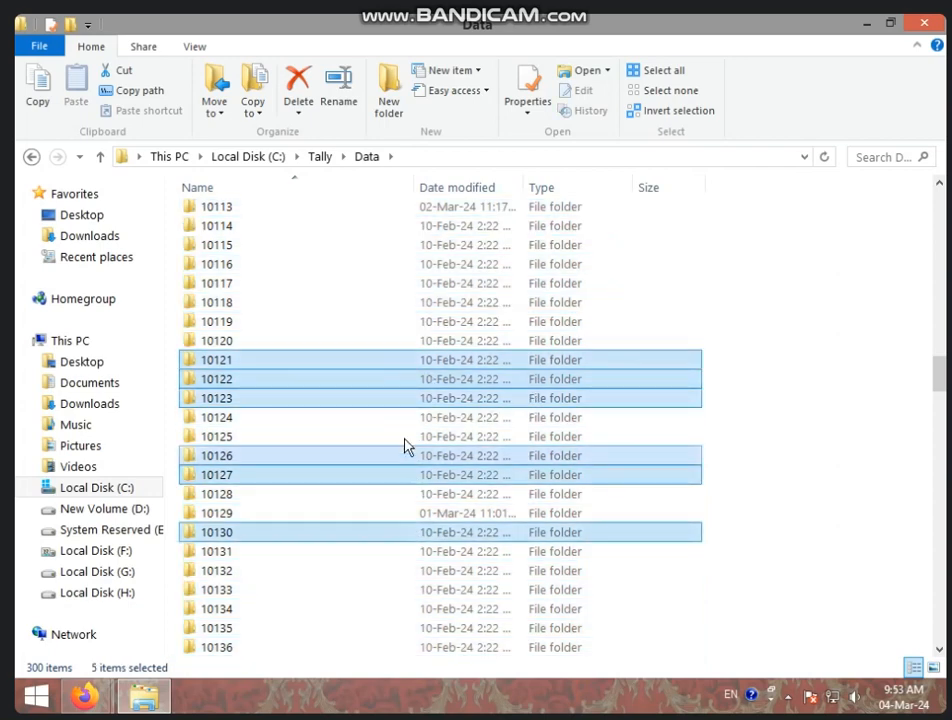
pyautogui.keyDown('ctrl'); pyautogui.click(402, 418); pyautogui.keyUp('ctrl')
pyautogui.keyDown('ctrl'); pyautogui.click(404, 478); pyautogui.keyUp('ctrl')
pyautogui.keyDown('ctrl'); pyautogui.click(405, 493); pyautogui.keyUp('ctrl')
pyautogui.keyDown('ctrl'); pyautogui.click(411, 509); pyautogui.keyUp('ctrl')
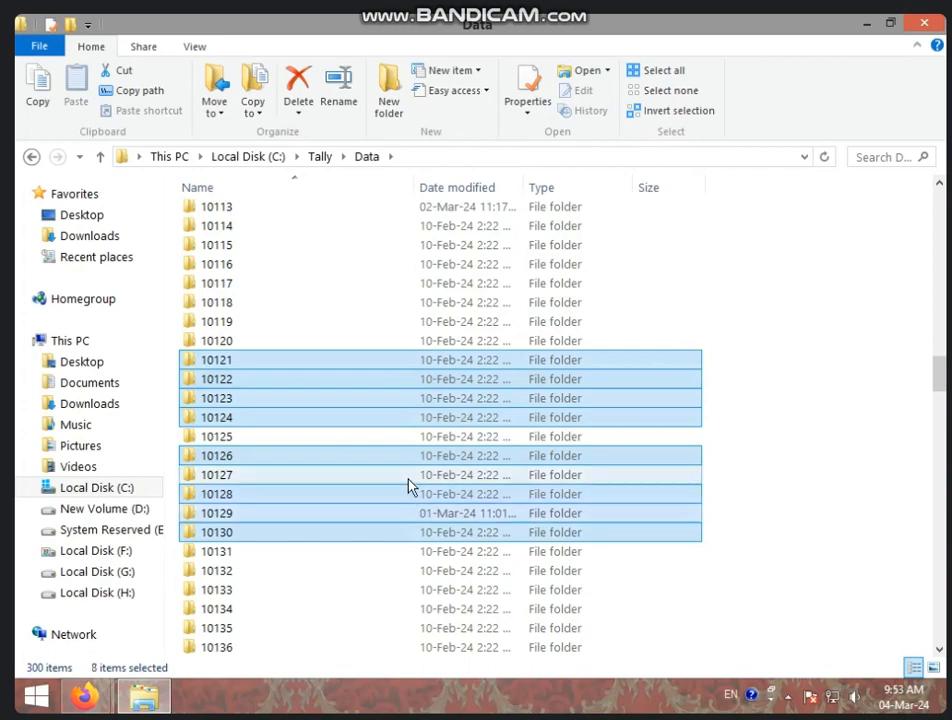
pyautogui.keyDown('ctrl'); pyautogui.click(408, 478); pyautogui.keyUp('ctrl')
pyautogui.keyDown('ctrl'); pyautogui.click(410, 438); pyautogui.keyUp('ctrl')
pyautogui.press('Delete')
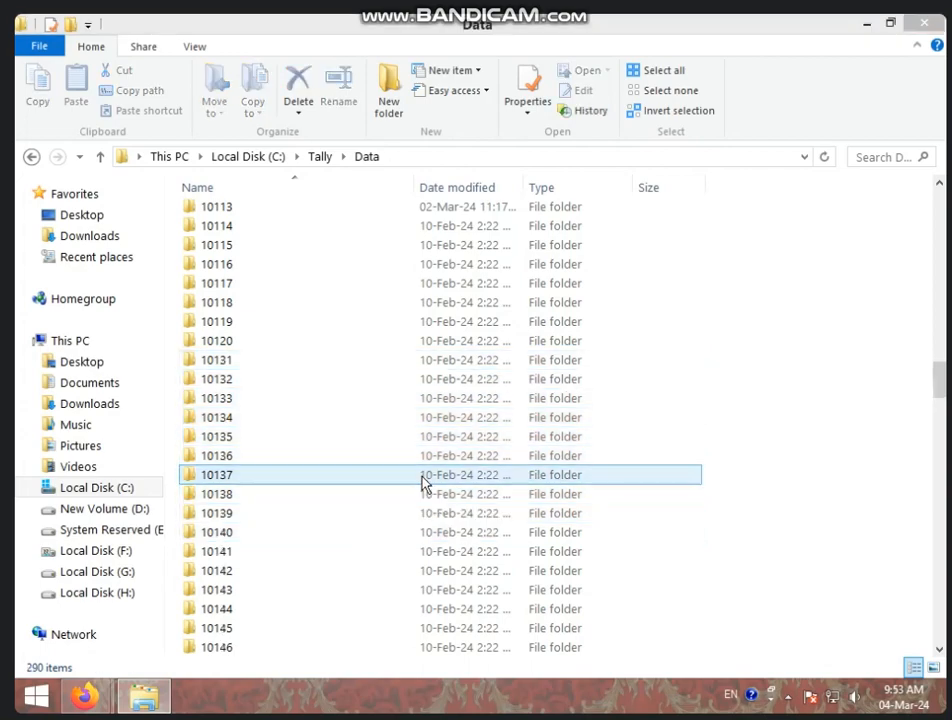
pyautogui.click(940, 22)
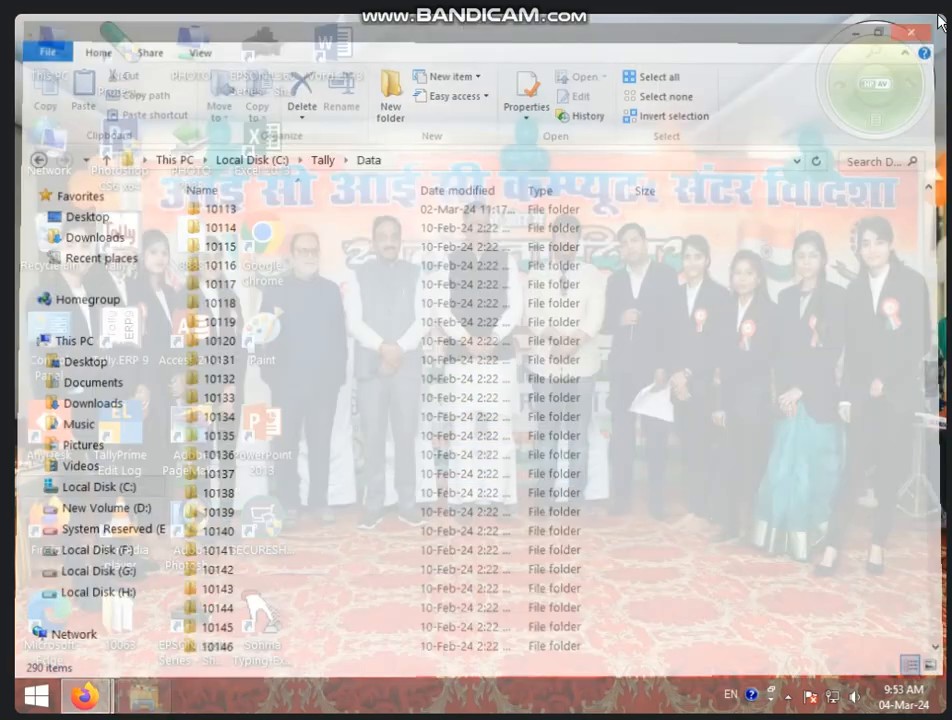
# - Refresh the desktop and start Tally 9
pyautogui.rightClick(504, 274)
pyautogui.click(528, 316)
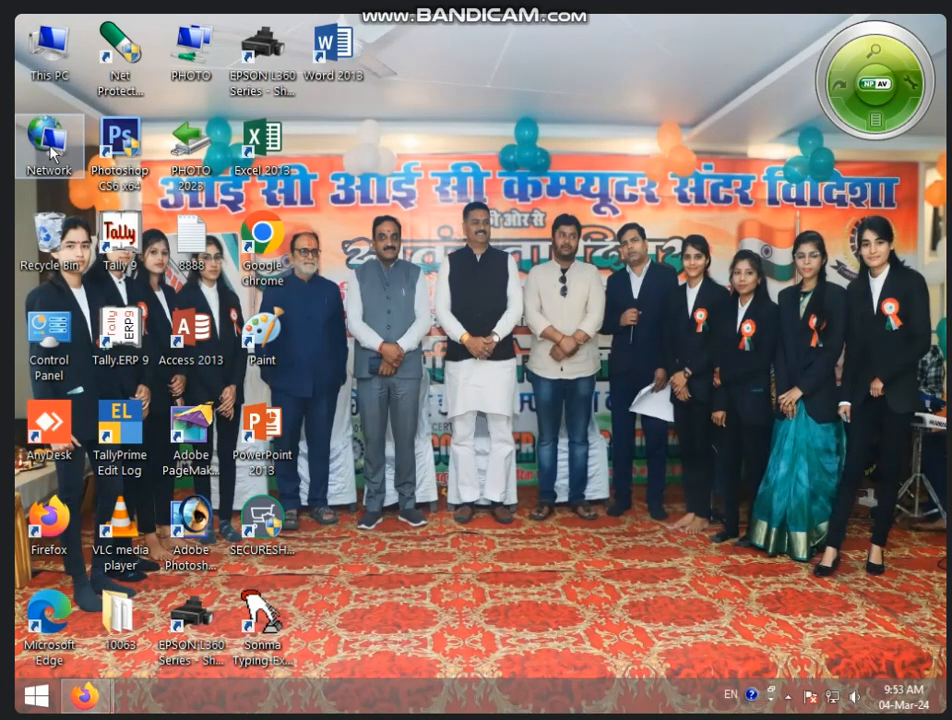
pyautogui.doubleClick(119, 262)
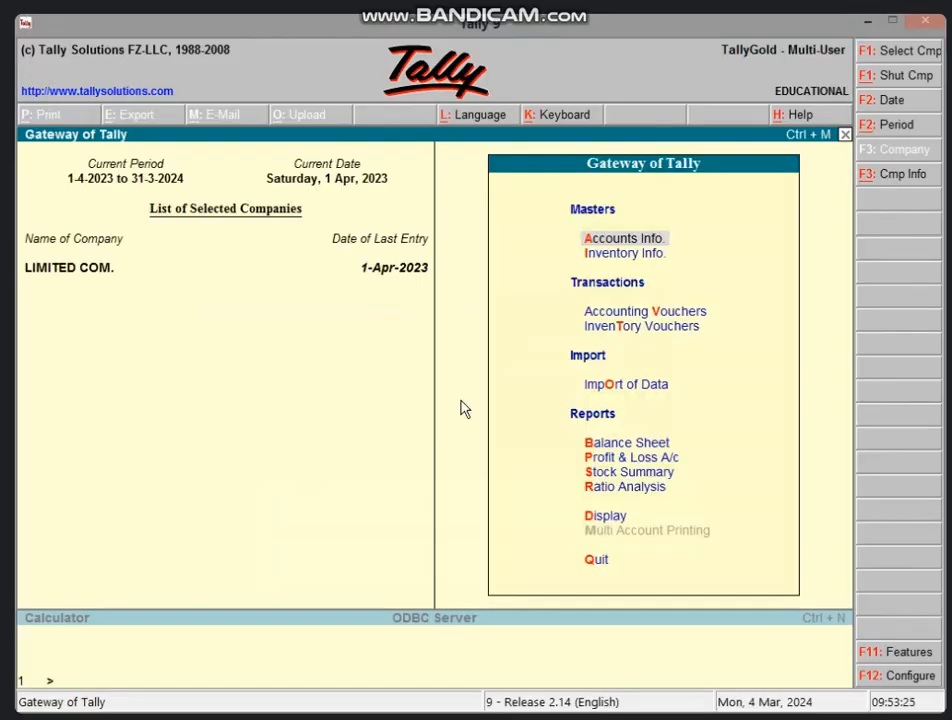
# - Shut the loaded company LIMITED COM. and review the list of companies stored in C:\Tally\Data
pyautogui.hotkey('alt', 'F3')
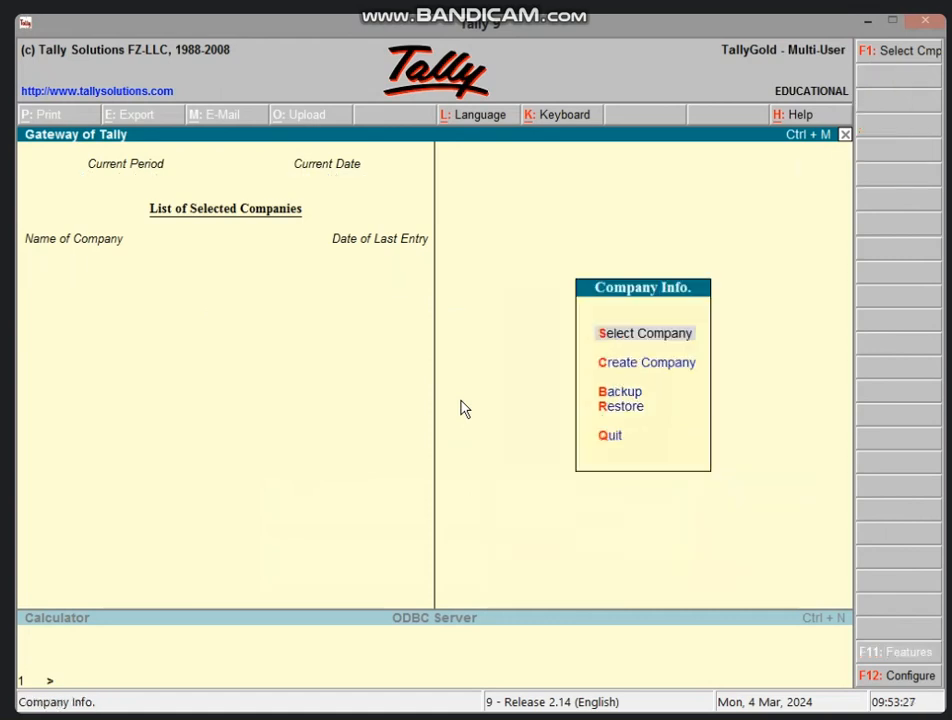
pyautogui.press('Return')
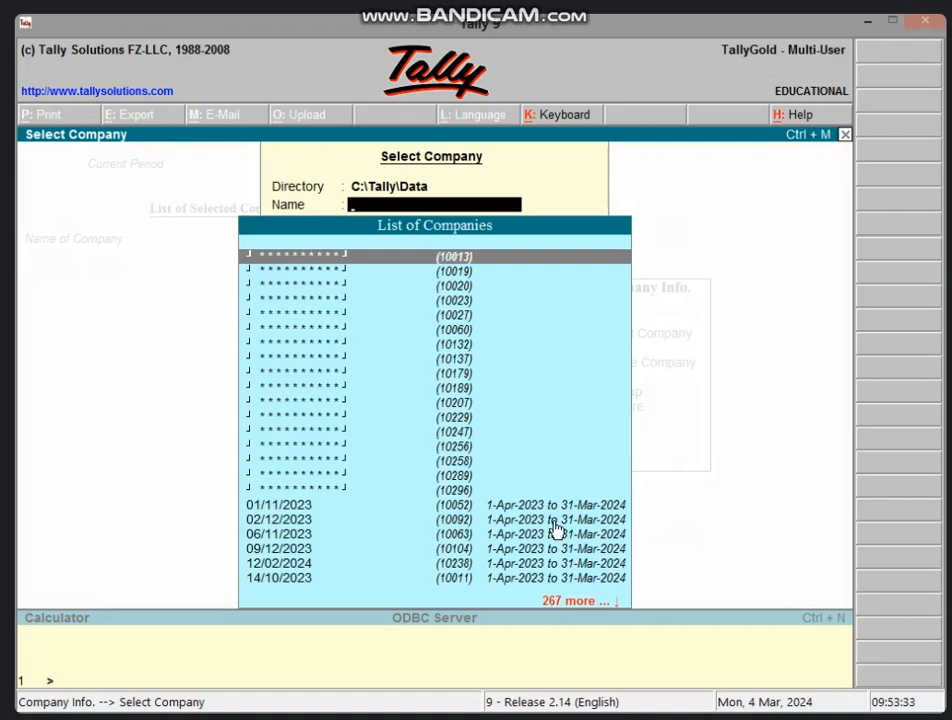
pyautogui.press('Escape')
# - Close Tally 9 from the company information screen and refresh the desktop
pyautogui.press('Escape')
pyautogui.press('Escape')
pyautogui.press('Escape')
pyautogui.press('Return')
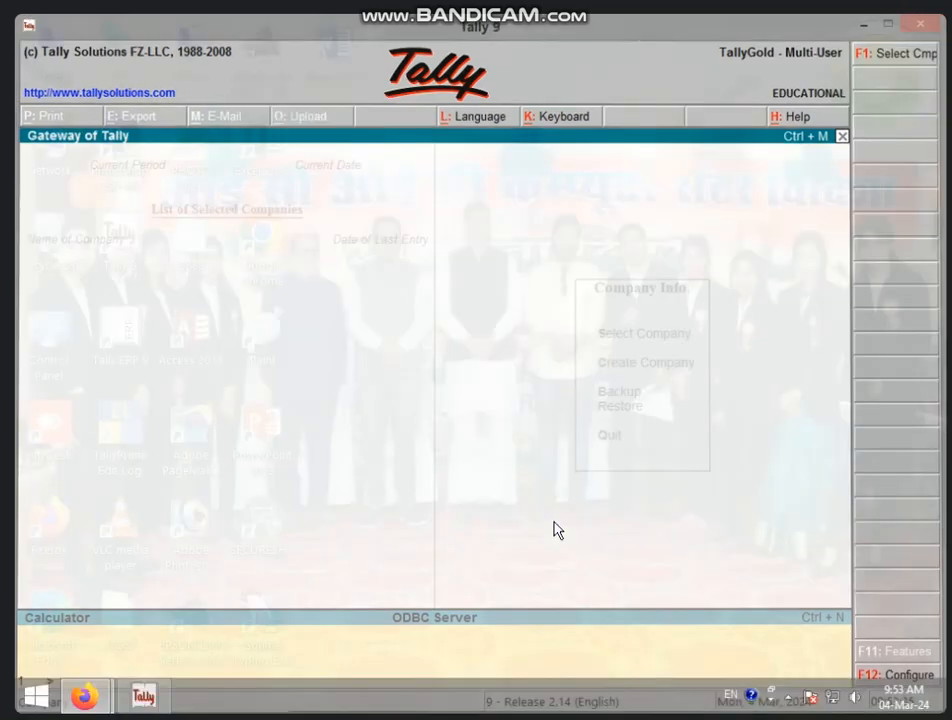
pyautogui.rightClick(555, 425)
pyautogui.click(644, 474)
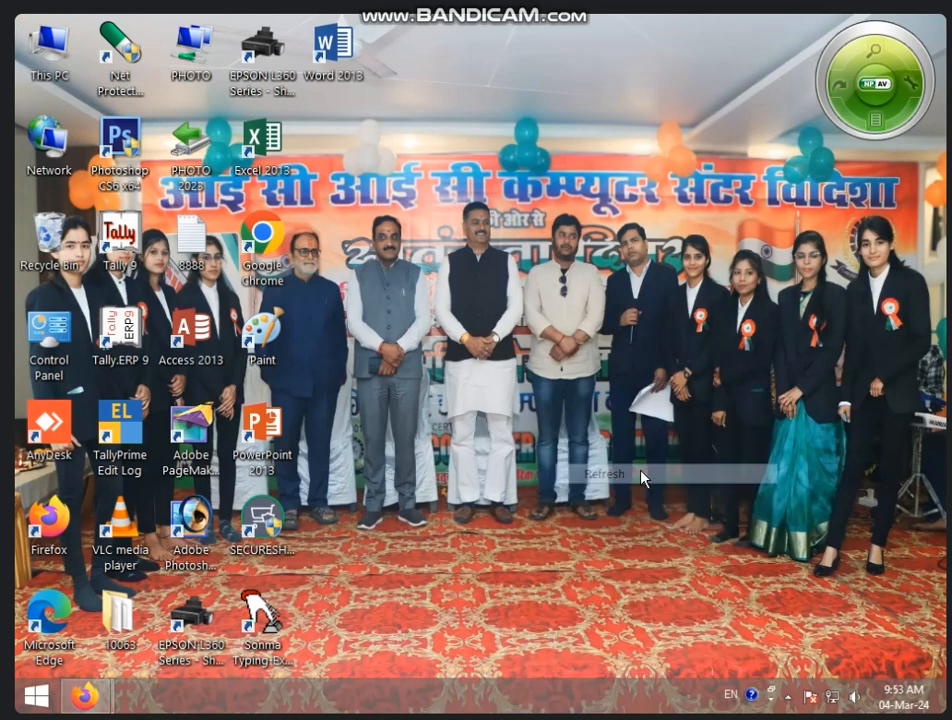